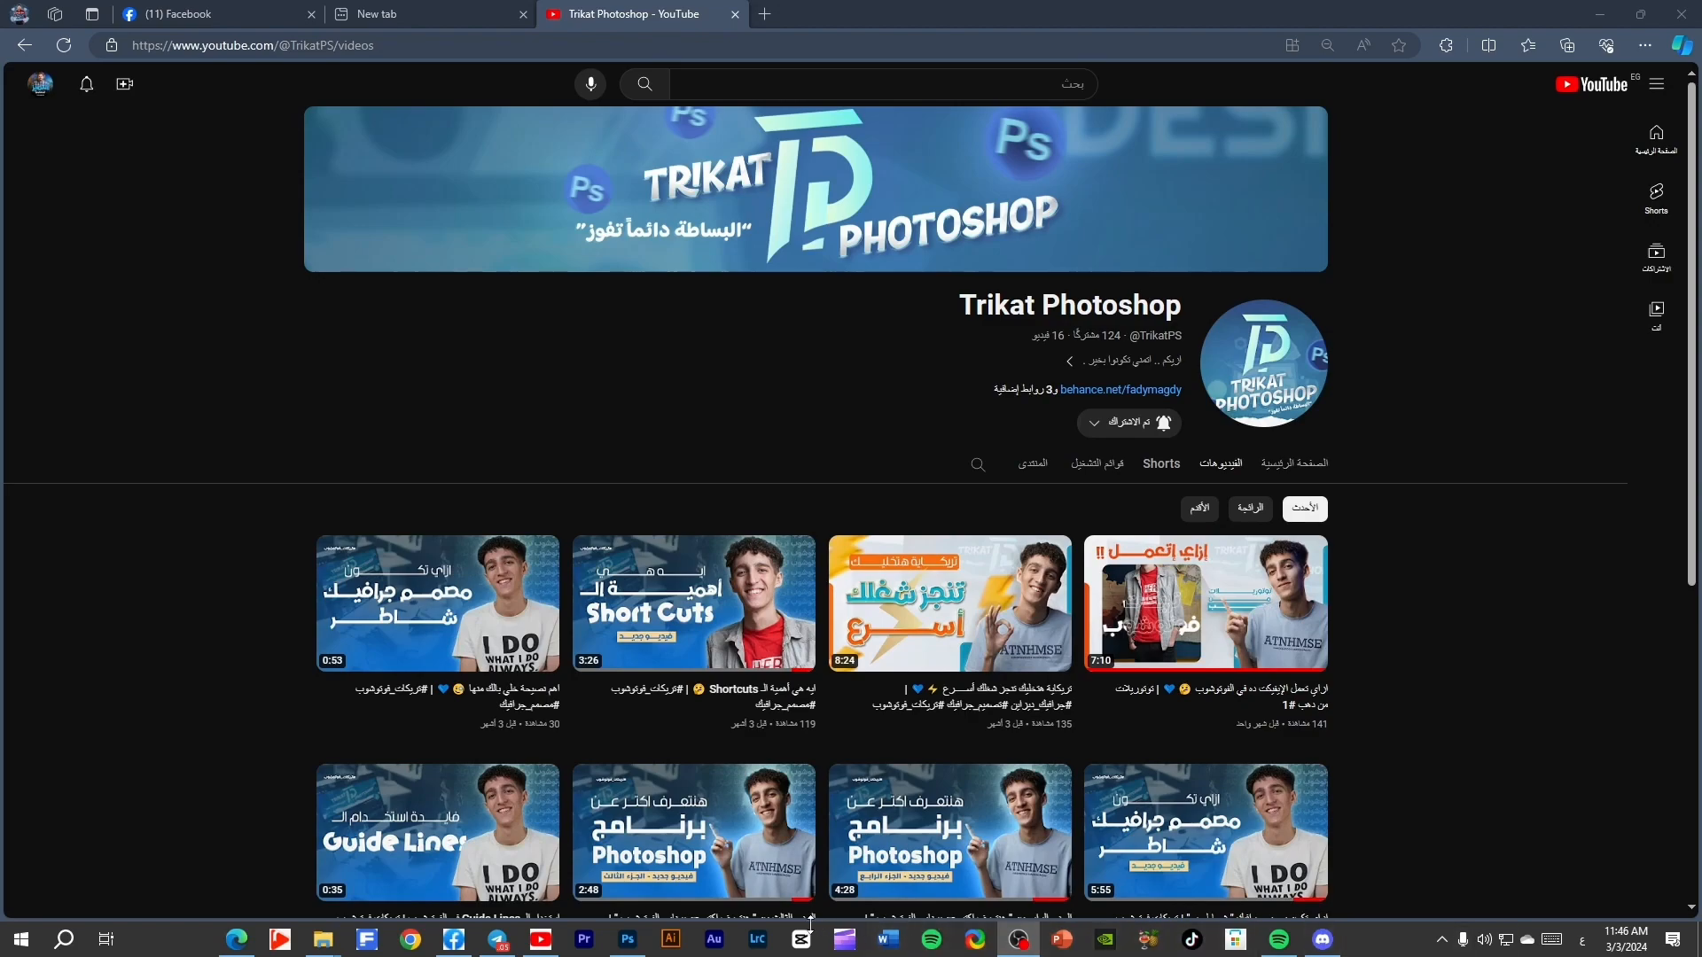
# Find free PSD assets for "graphic designer" on Freepik and open the orange-framed Graphic Design landing page template.
pyautogui.click(639, 943)
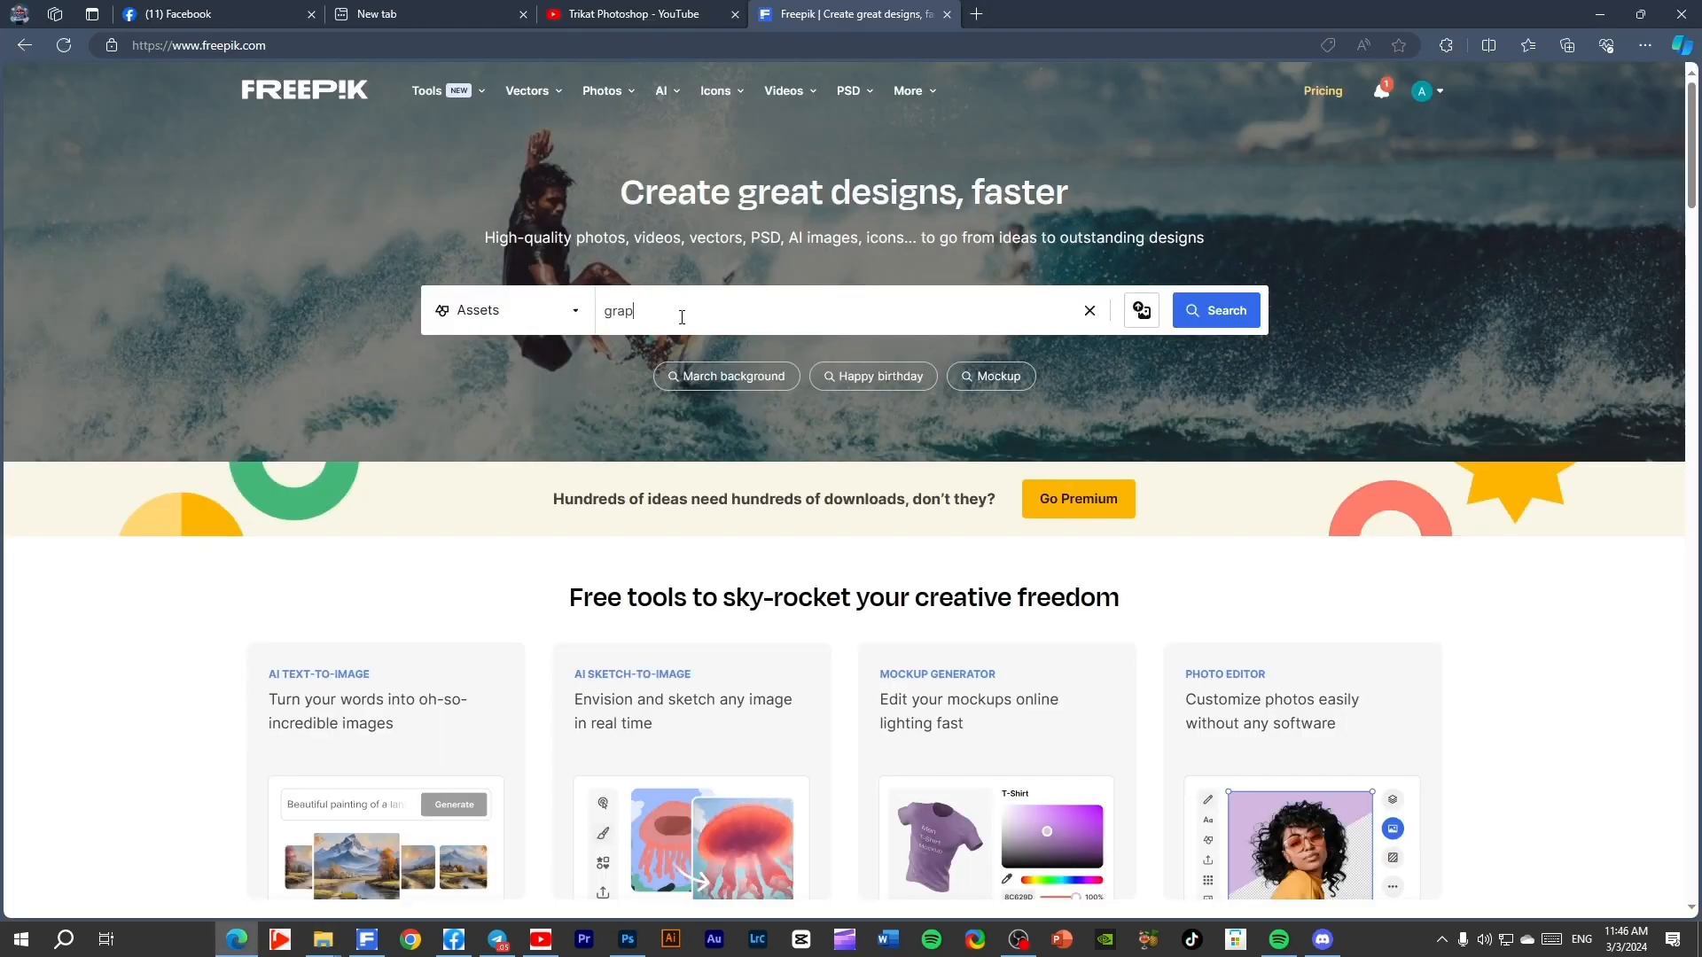
pyautogui.write('designer')
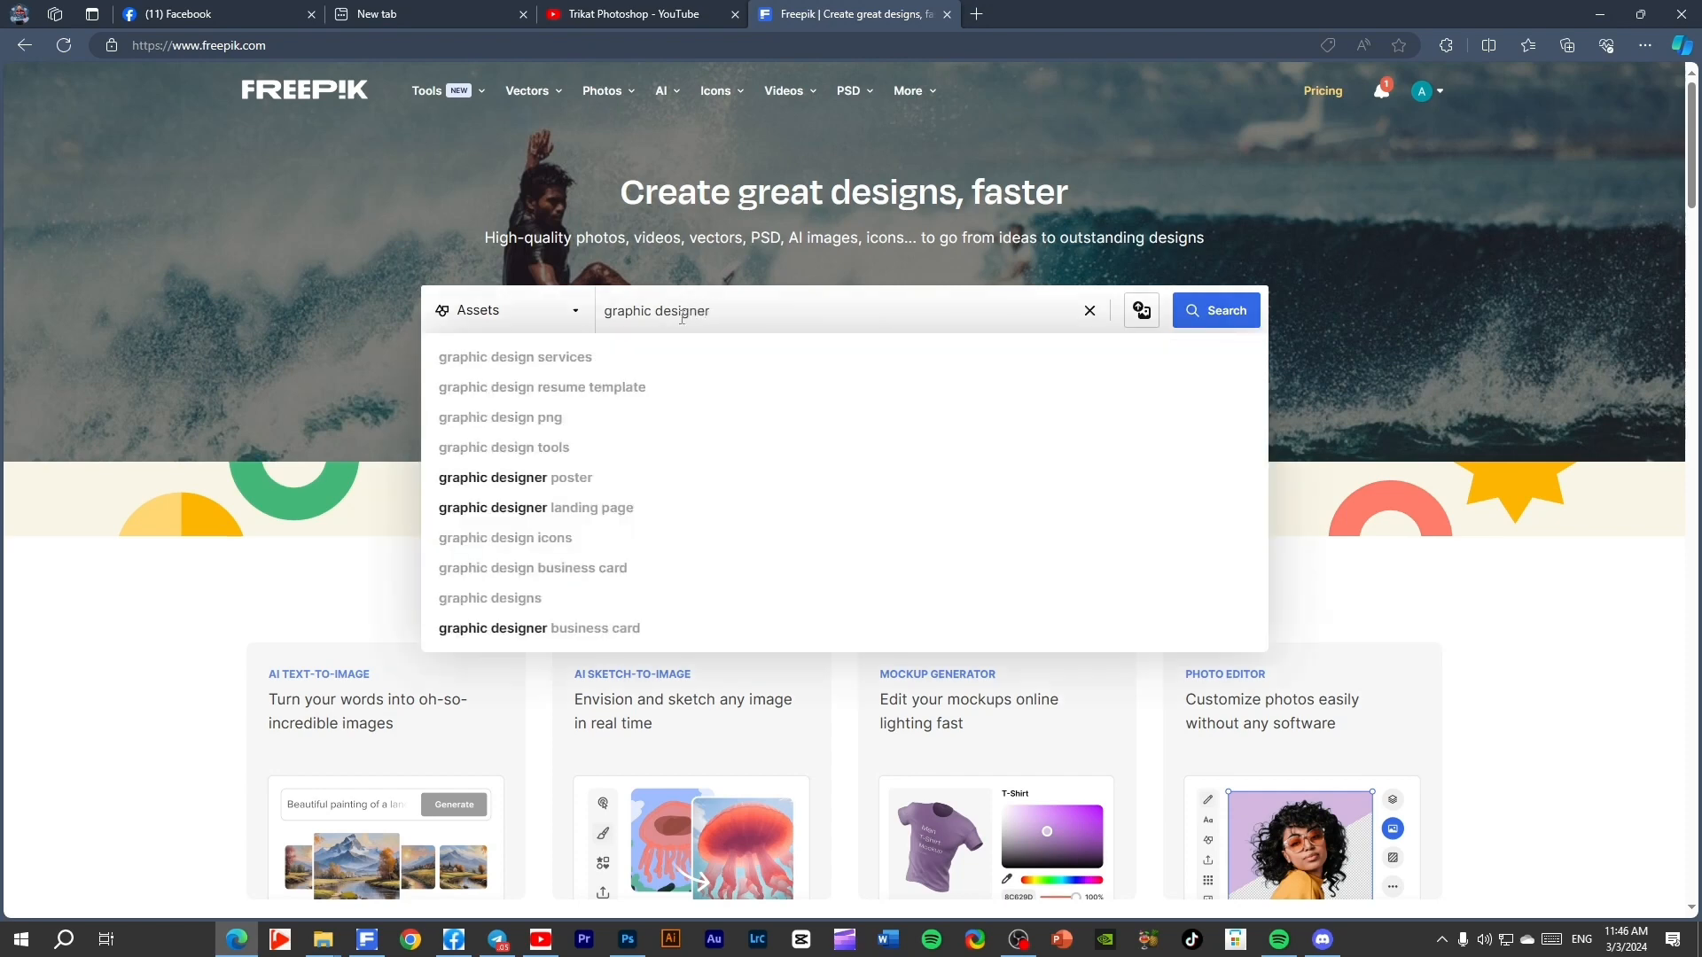
pyautogui.press('Return')
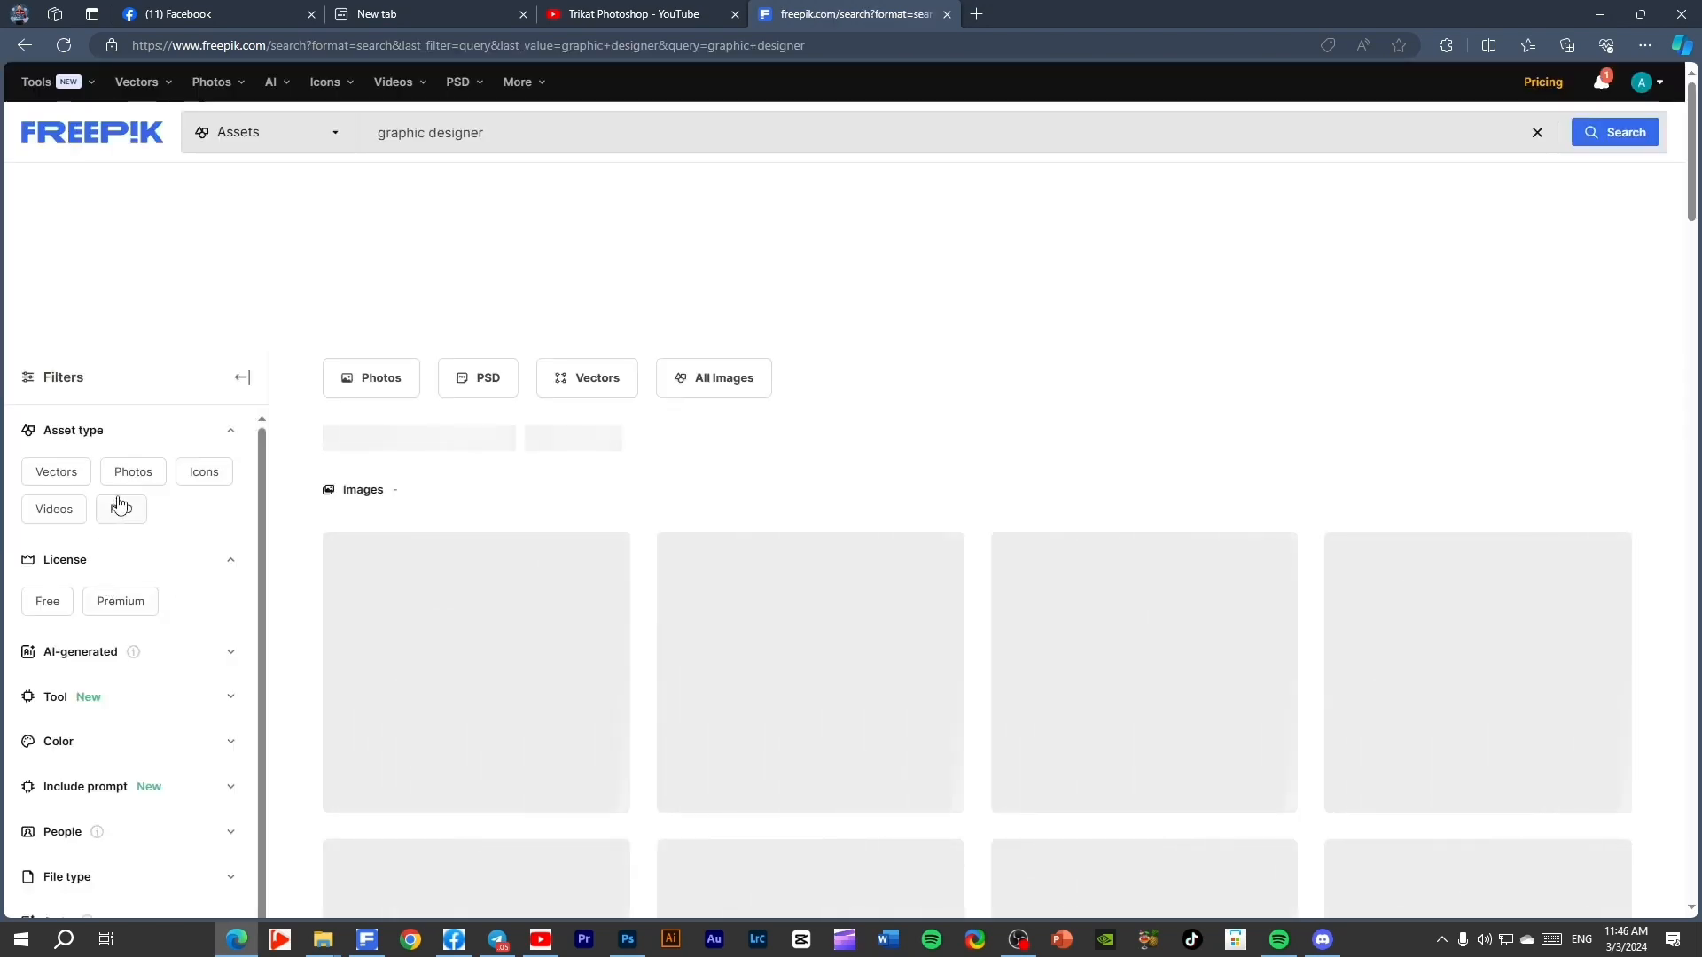
pyautogui.click(125, 512)
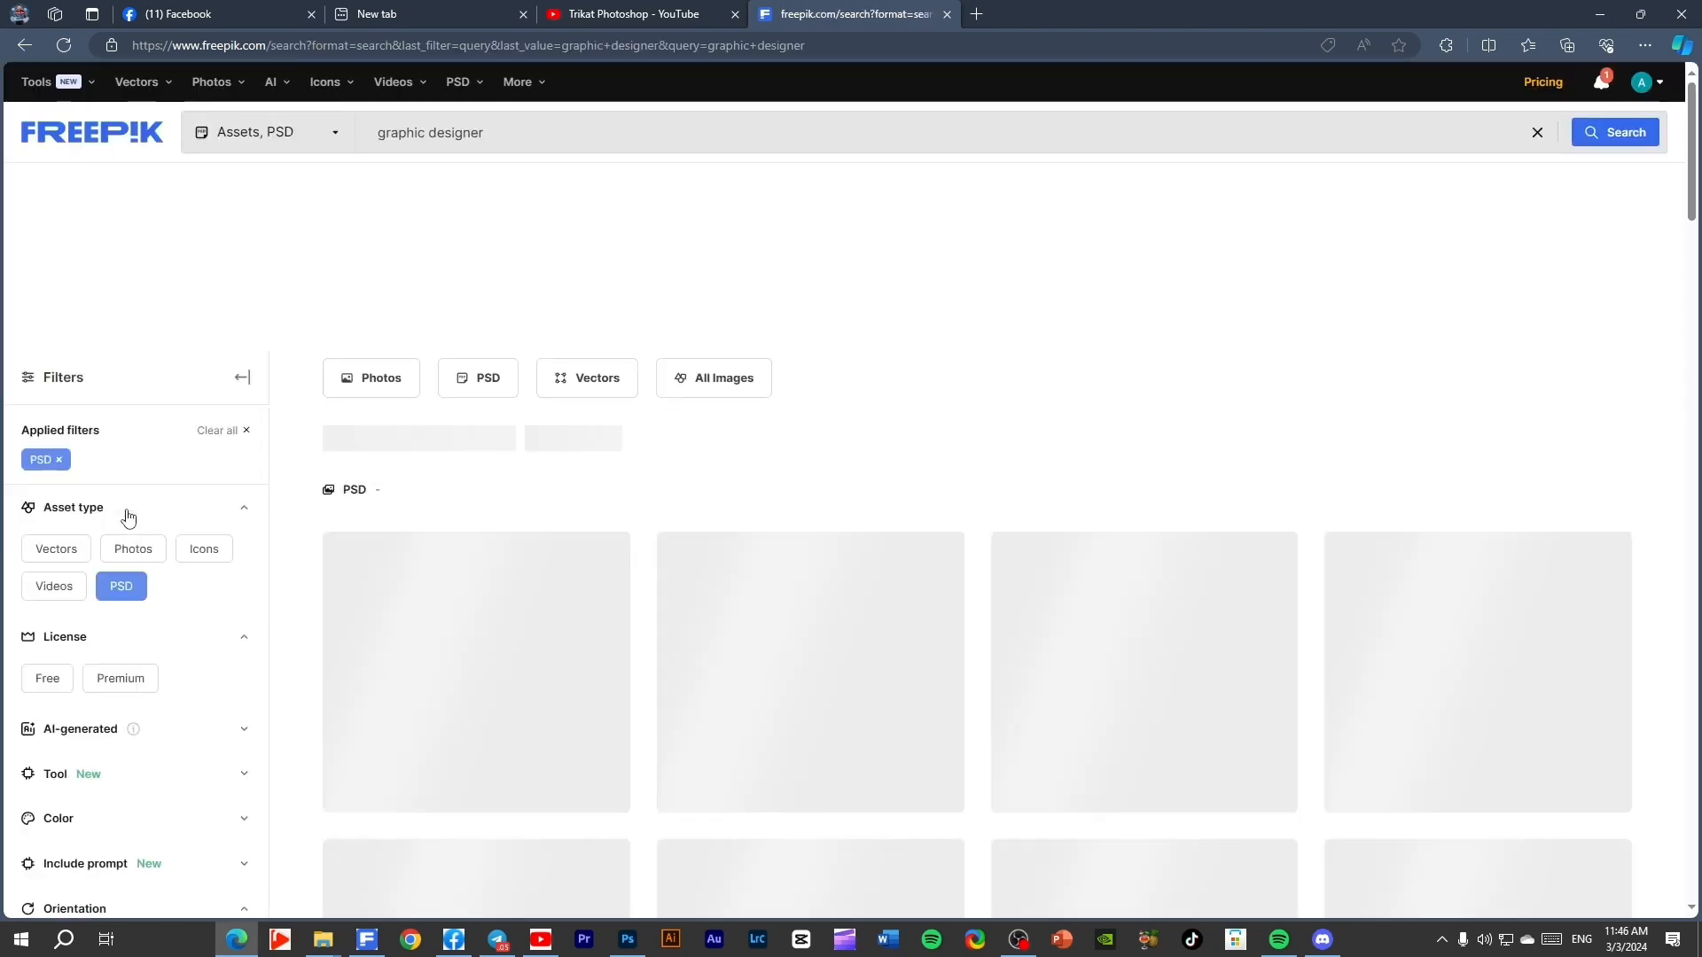
pyautogui.click(47, 678)
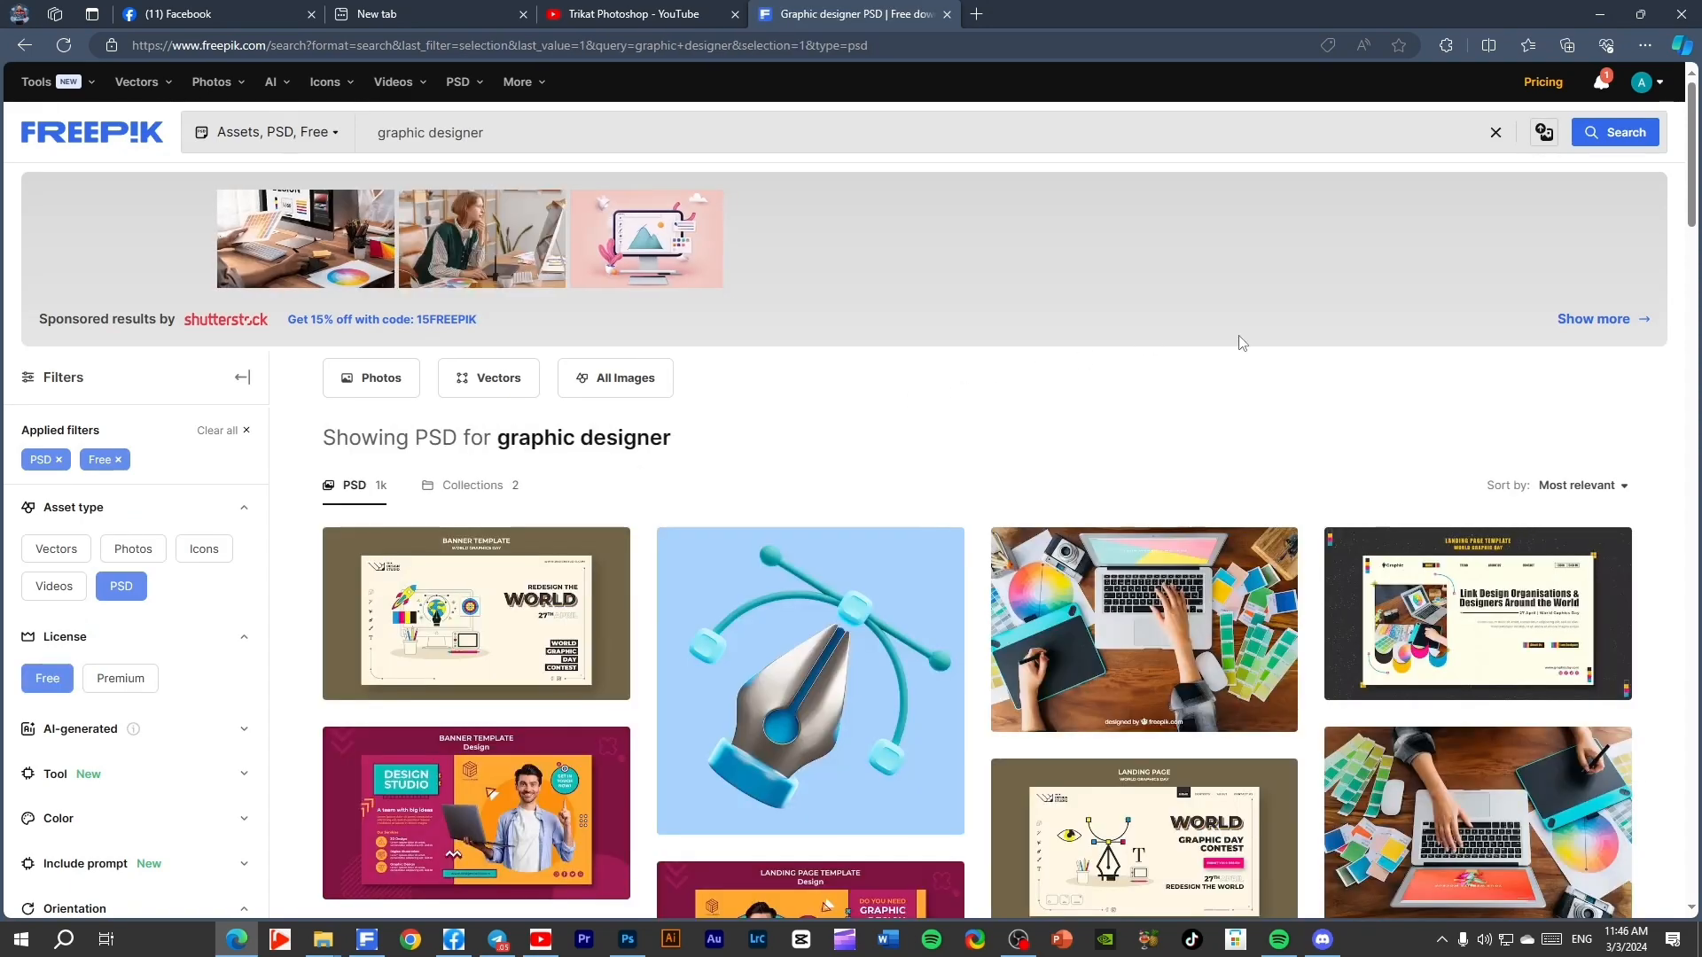
pyautogui.scroll(-7, 1241, 343)
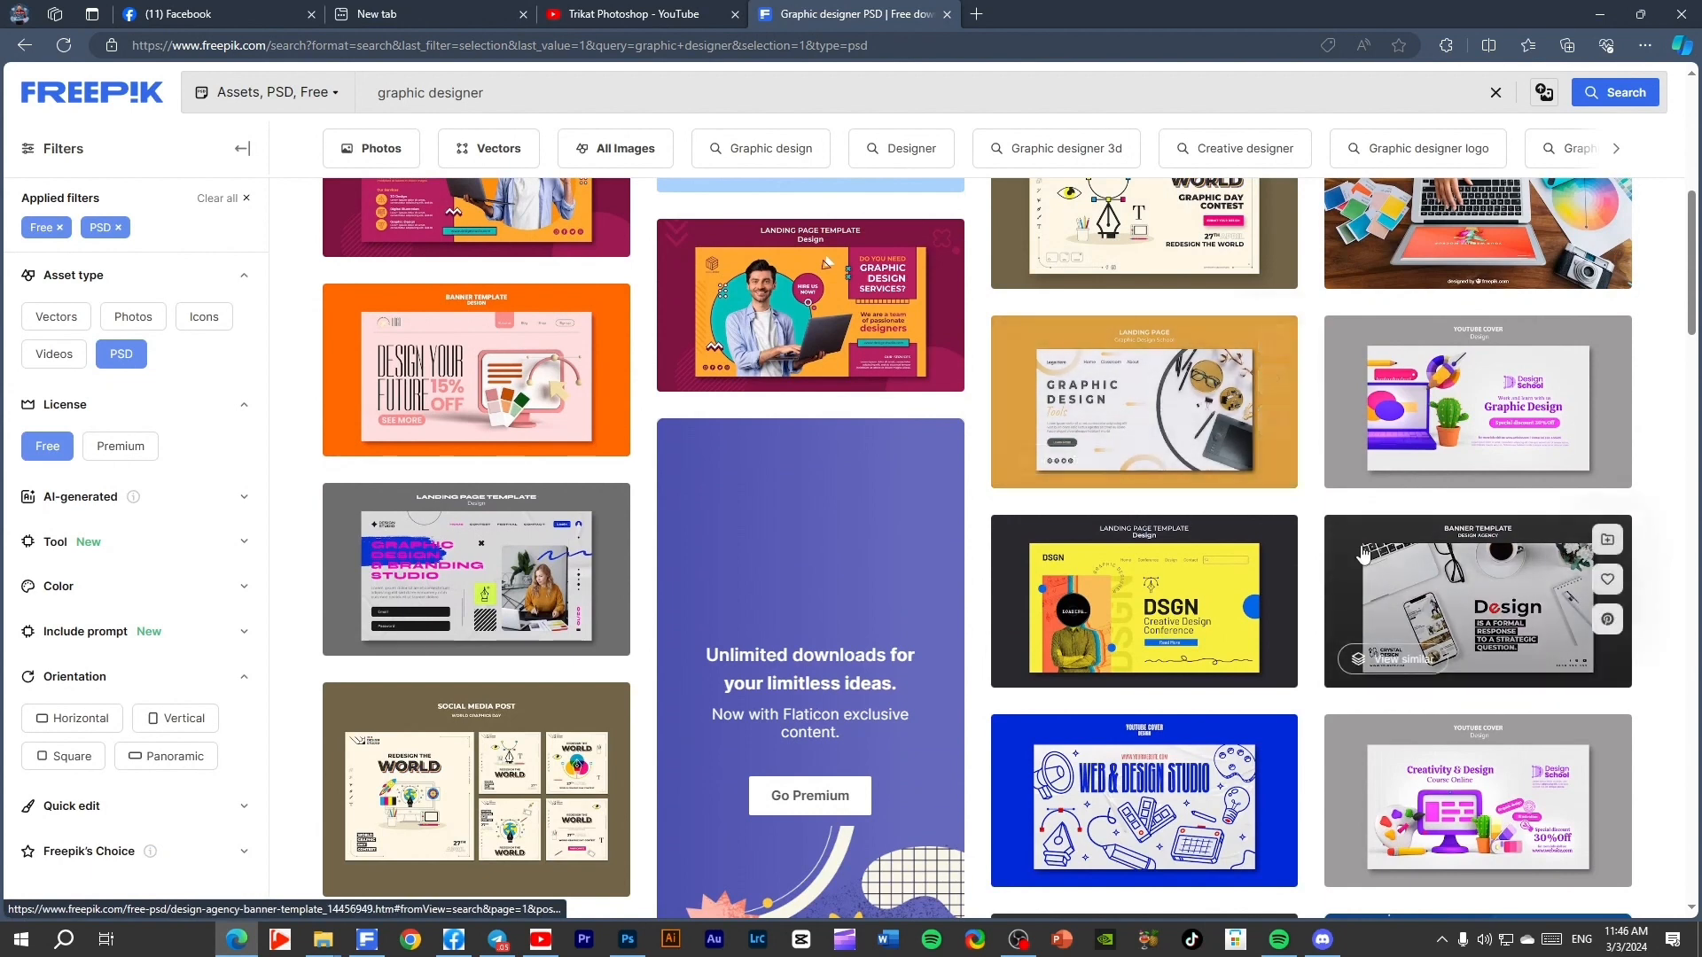
pyautogui.click(1157, 424)
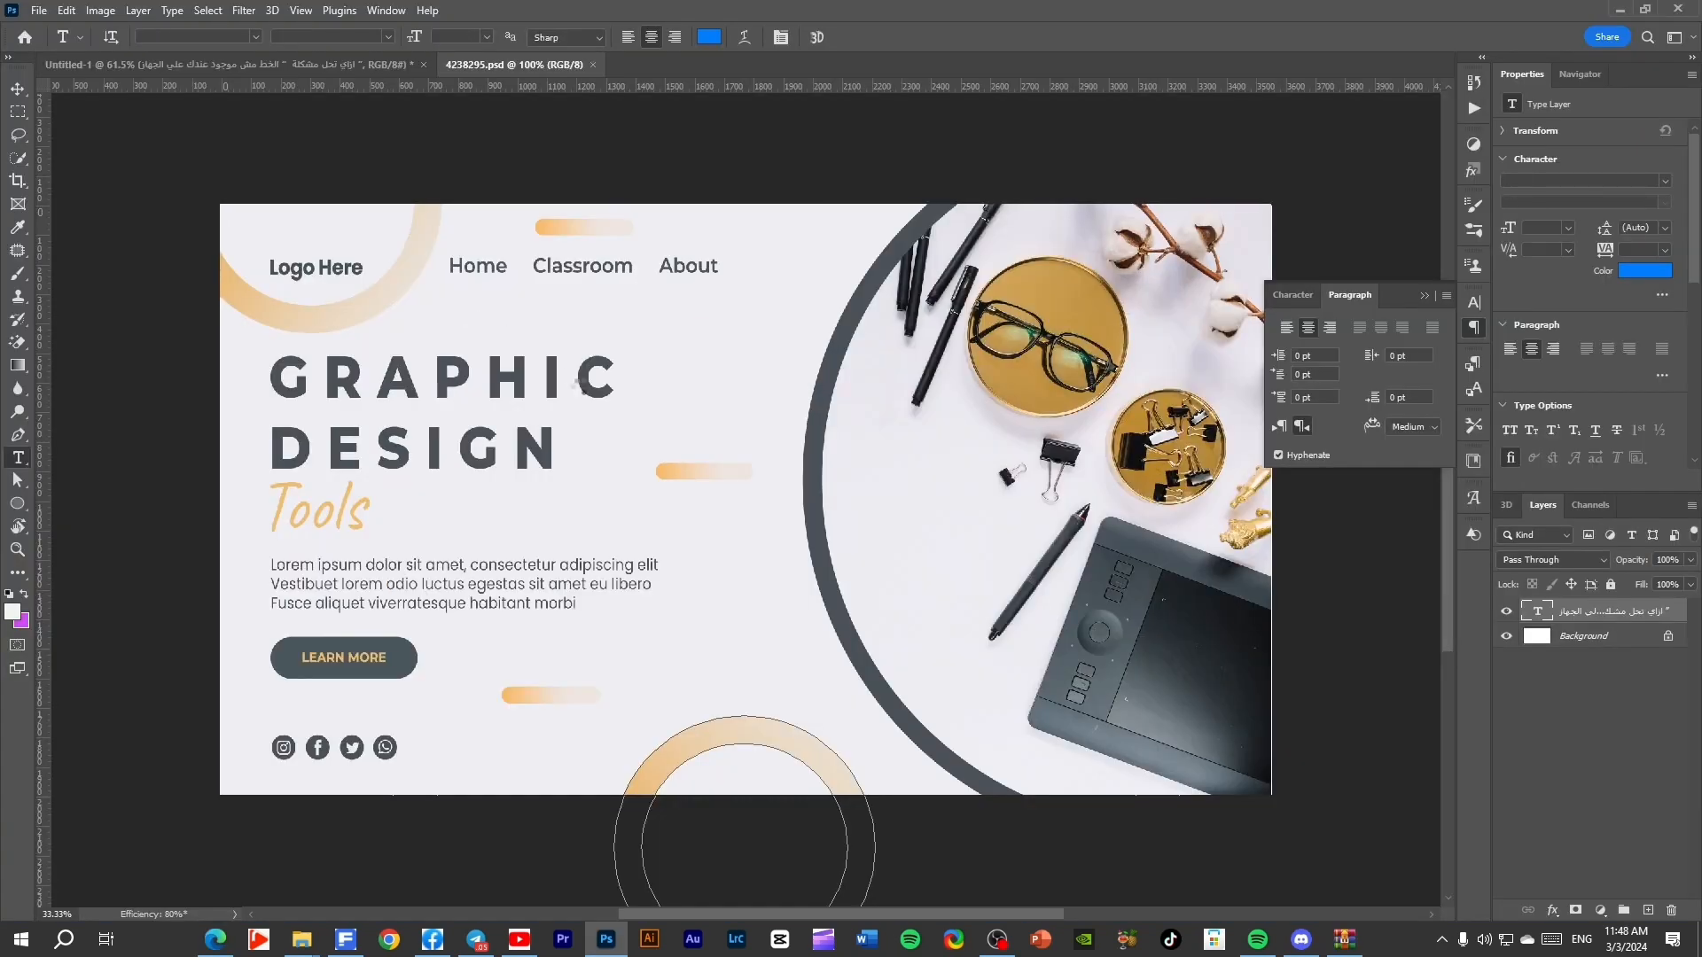
# Try editing the GRAPHIC DESIGN title in 4238295.psd to identify its missing font, and cancel the font replacement.
pyautogui.scroll(-2, 577, 399)
pyautogui.scroll(2, 577, 400)
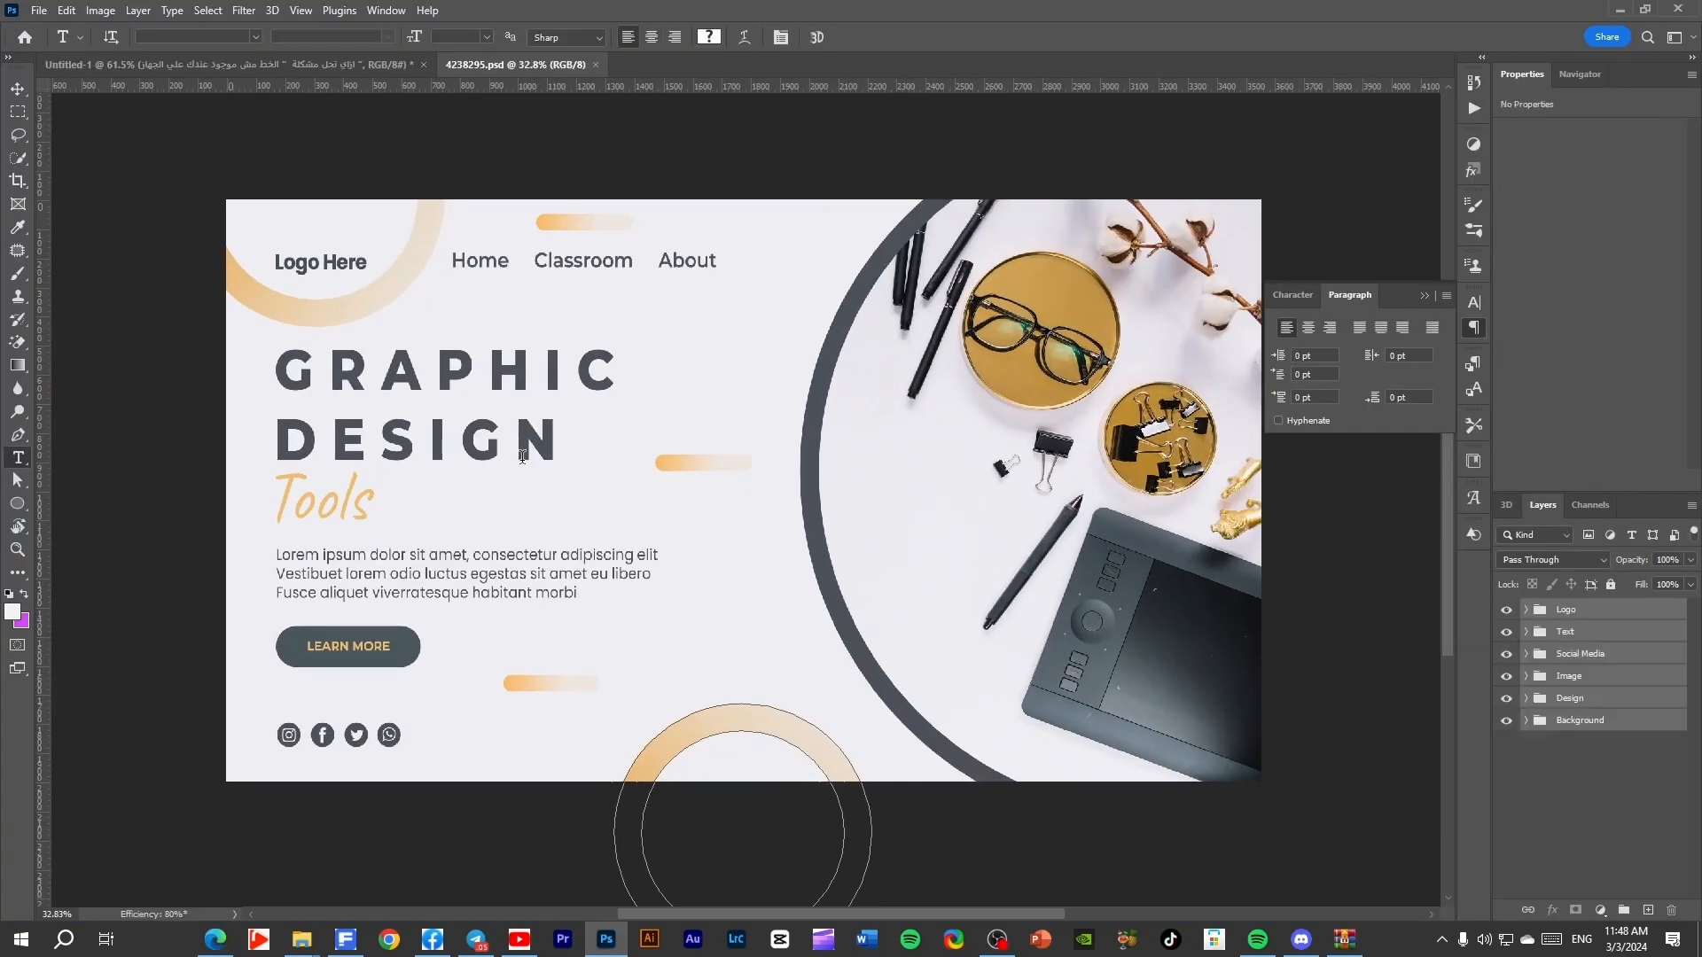
pyautogui.click(18, 89)
pyautogui.click(259, 147)
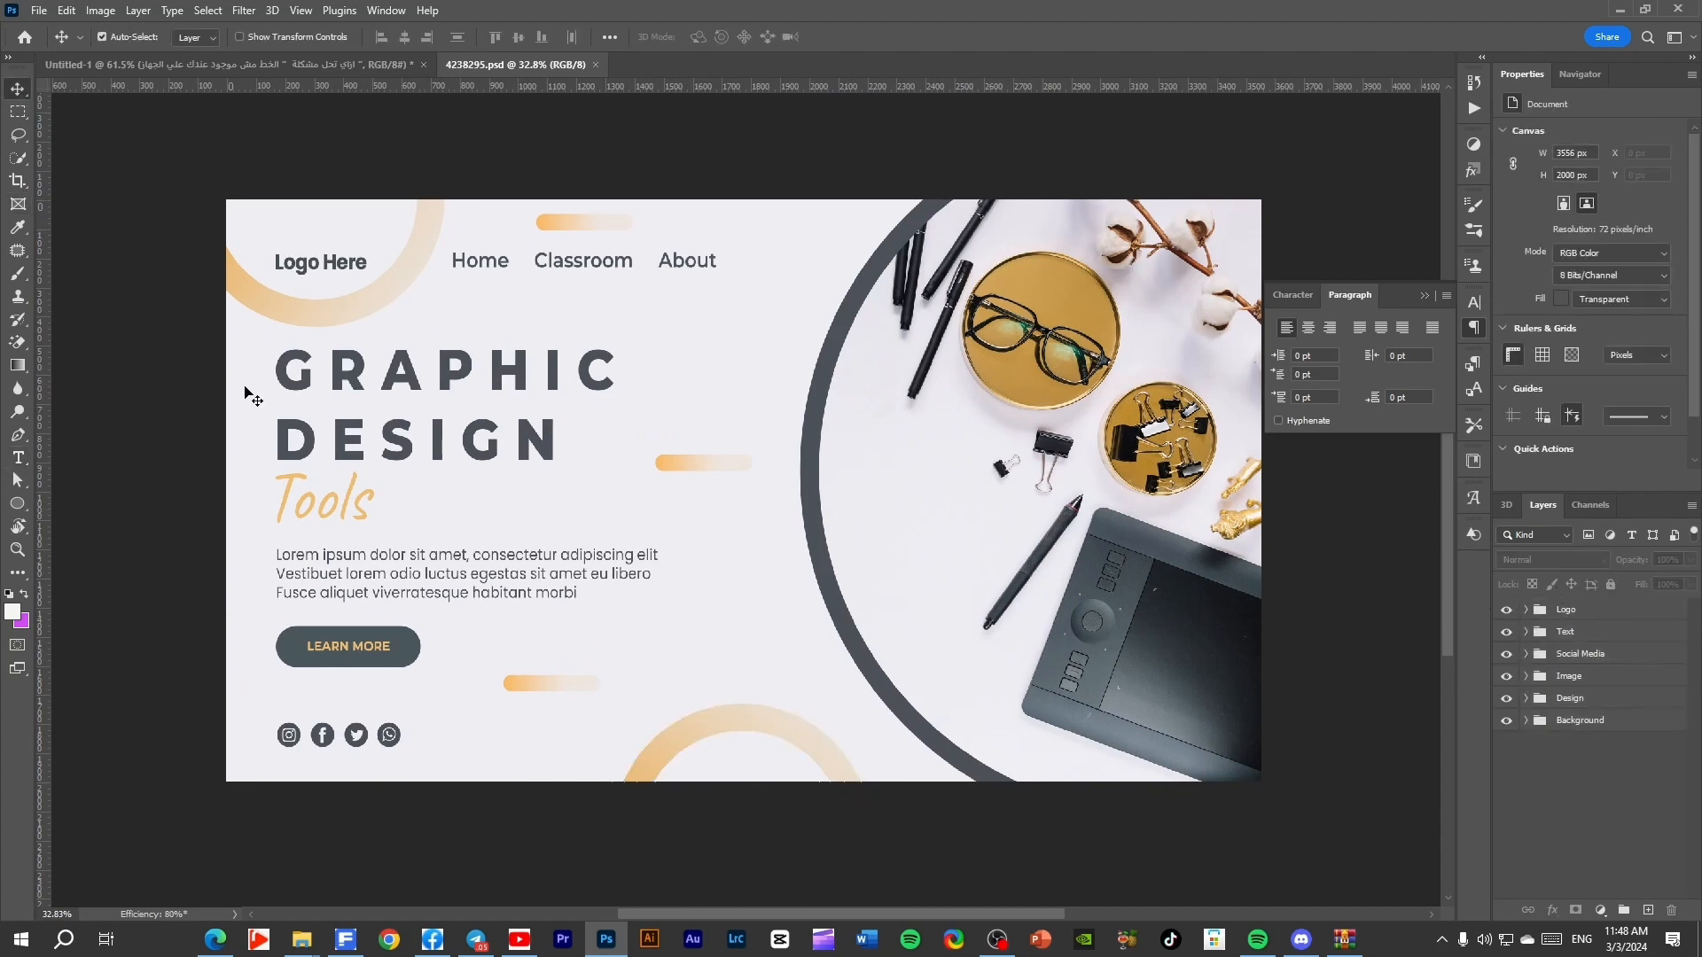
pyautogui.click(18, 457)
pyautogui.click(453, 373)
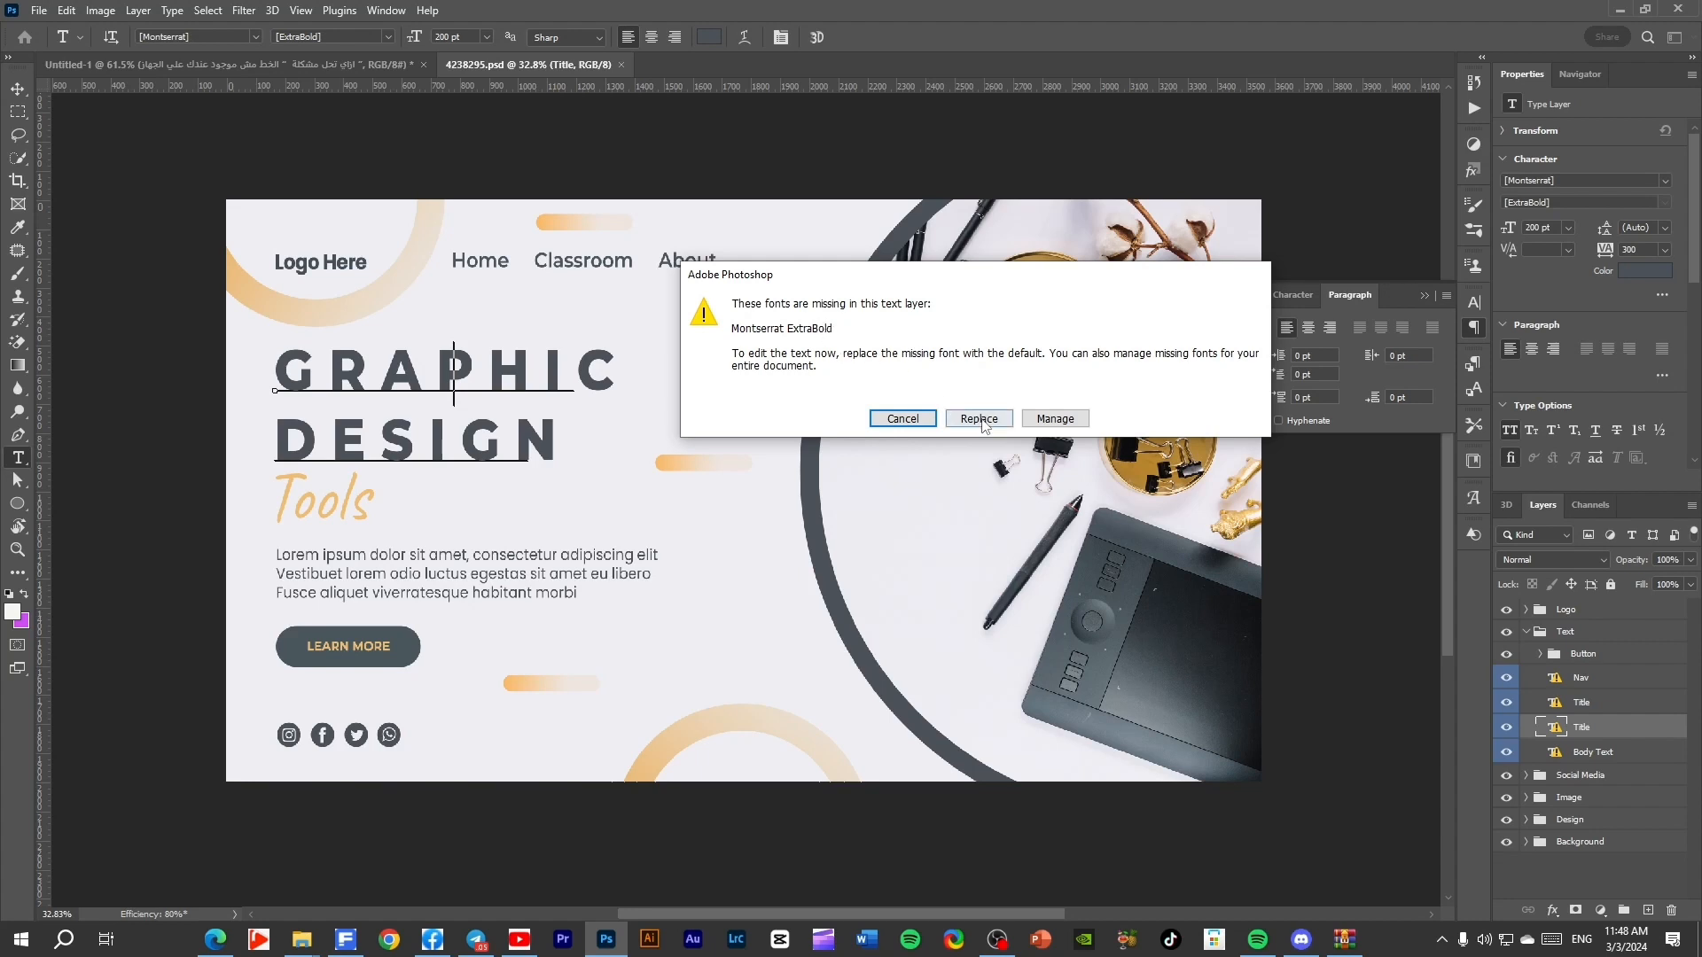
pyautogui.click(917, 421)
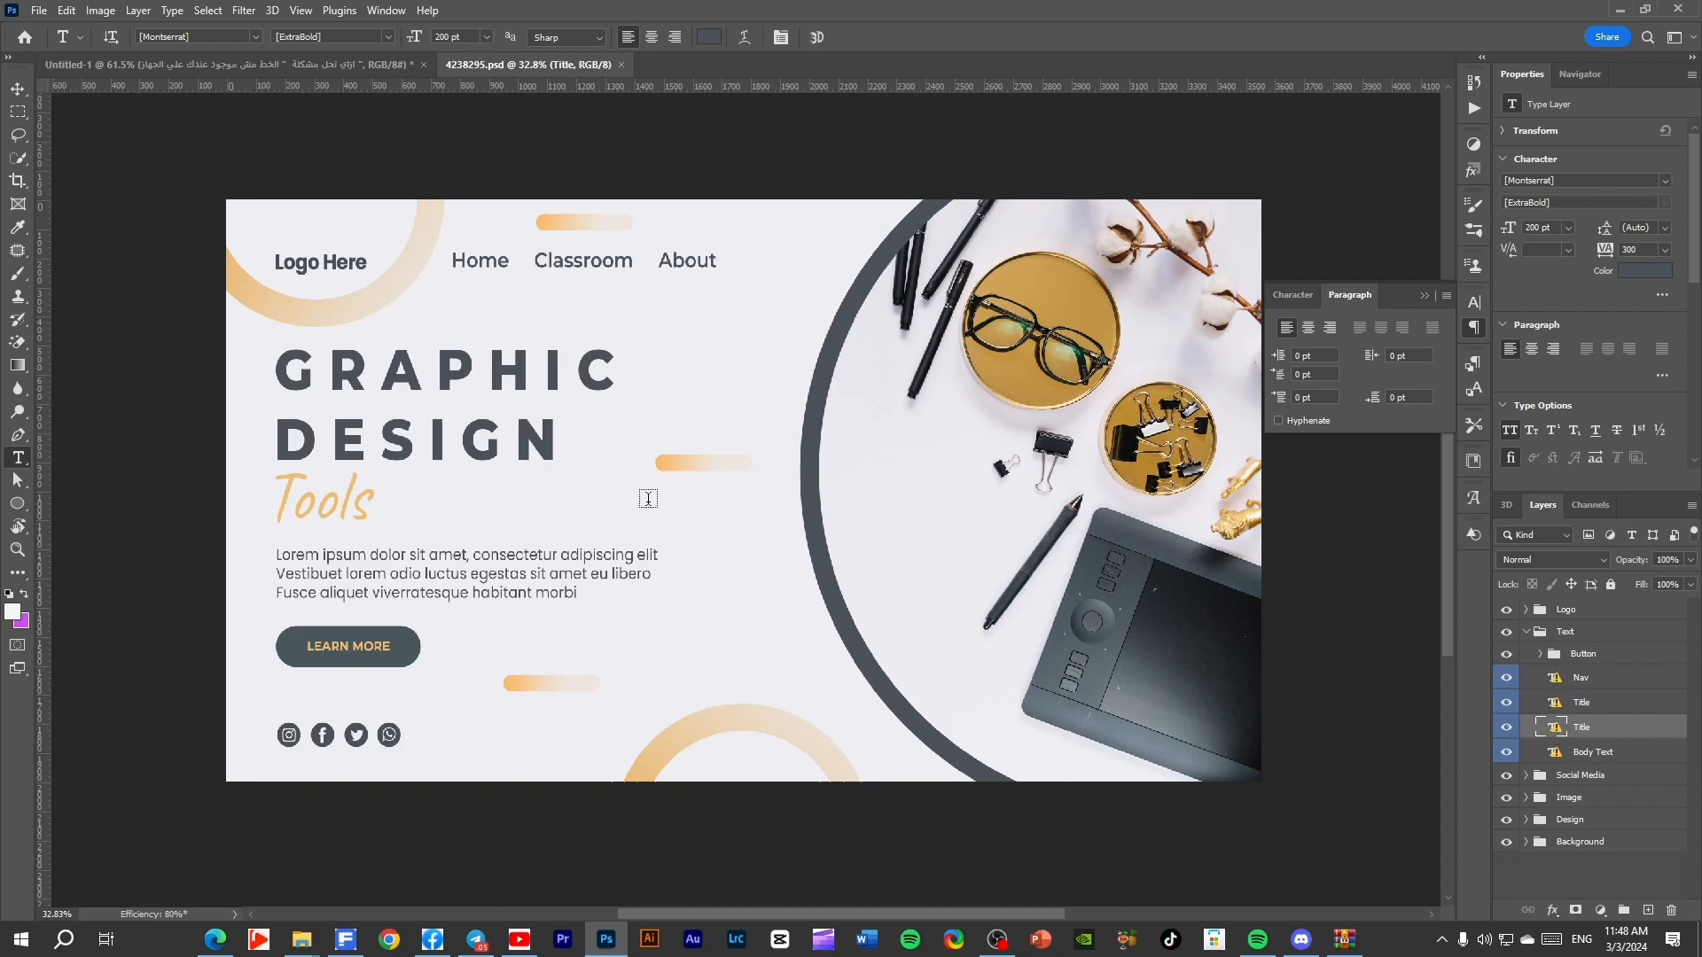
pyautogui.click(434, 448)
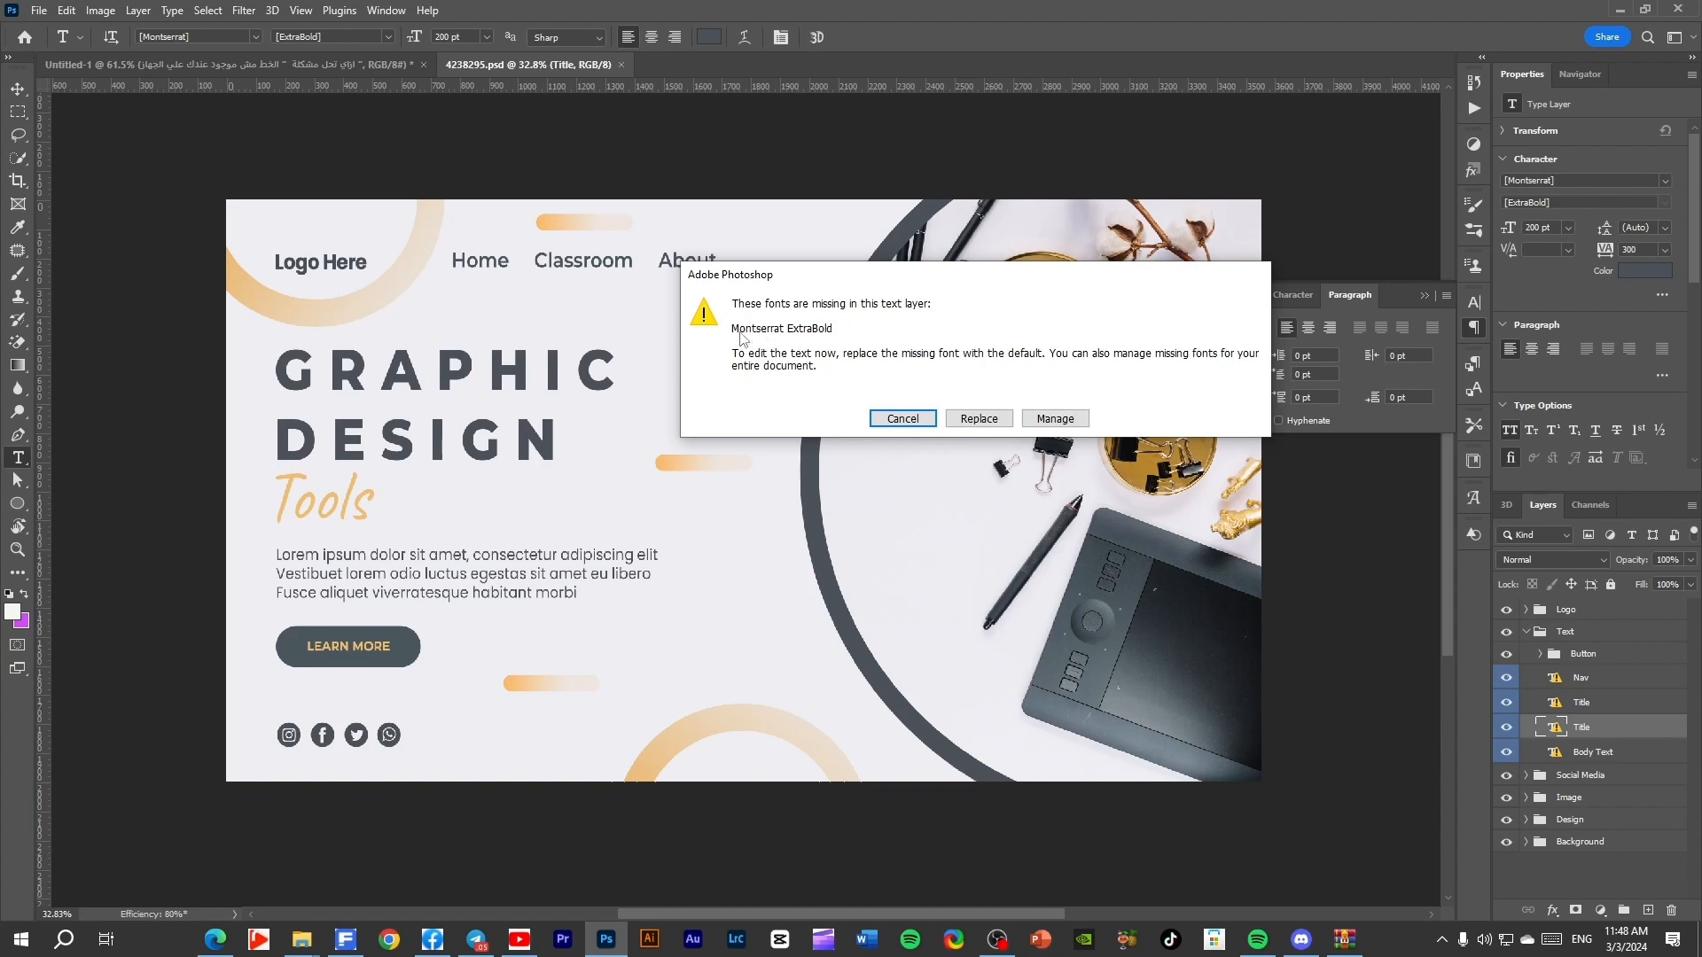
pyautogui.click(903, 419)
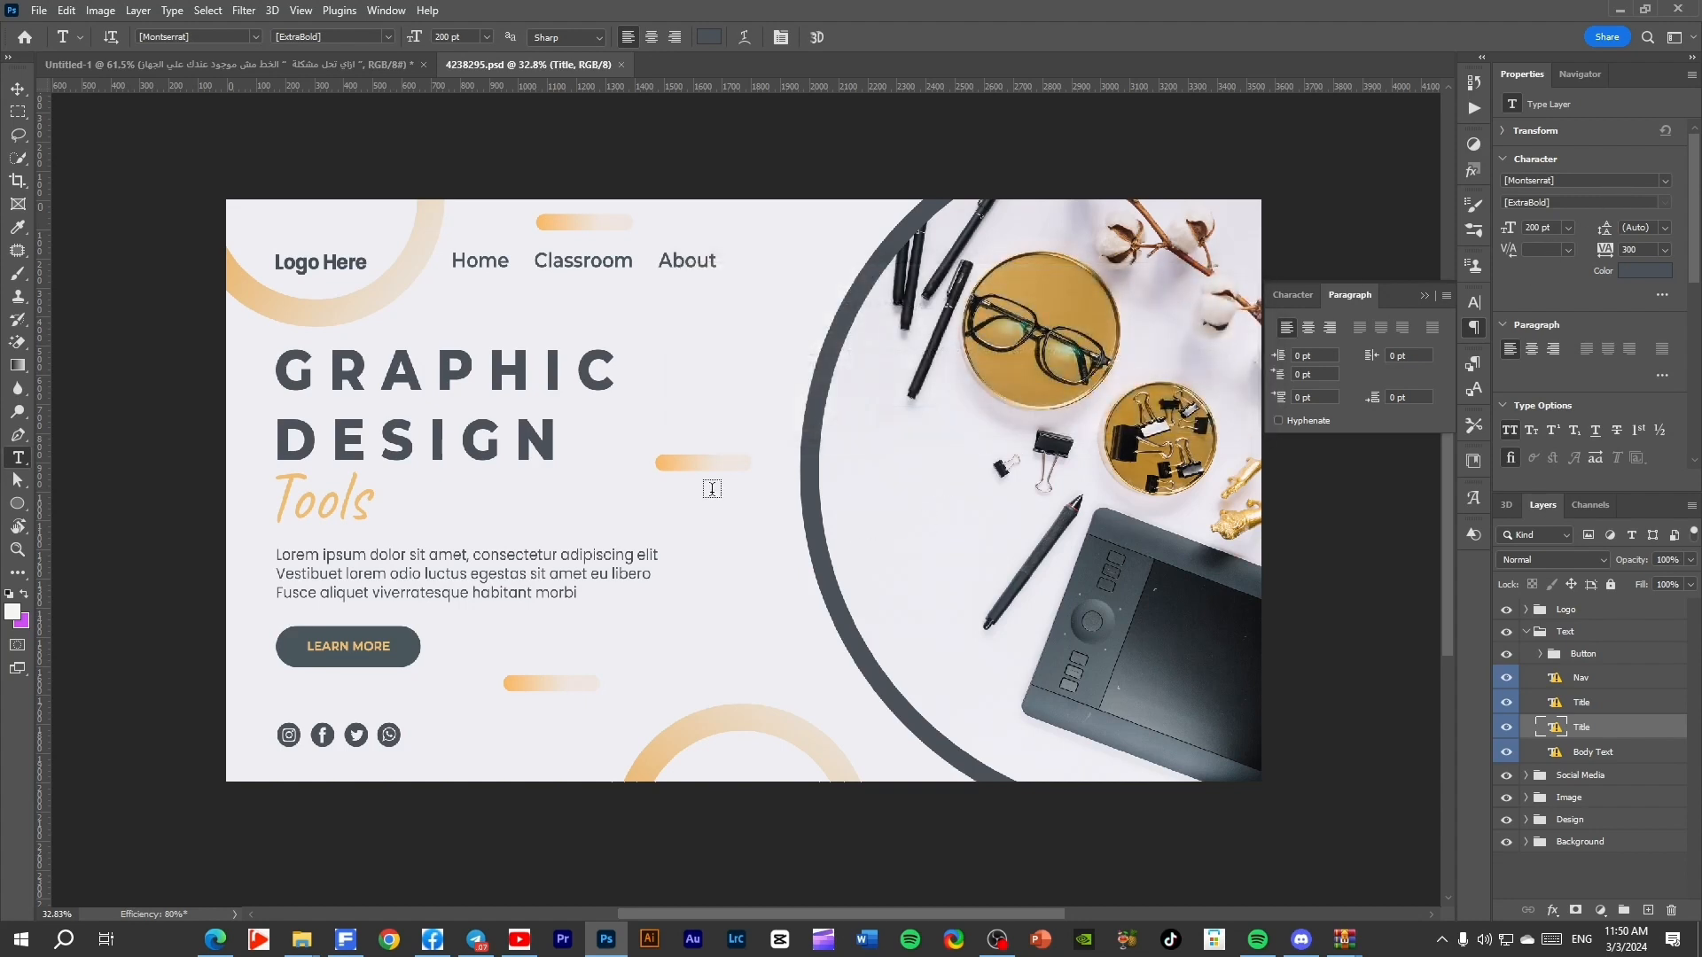
# Add a new text layer over the banner reading TRIKAT, set in Cairo Regular.
pyautogui.click(731, 370)
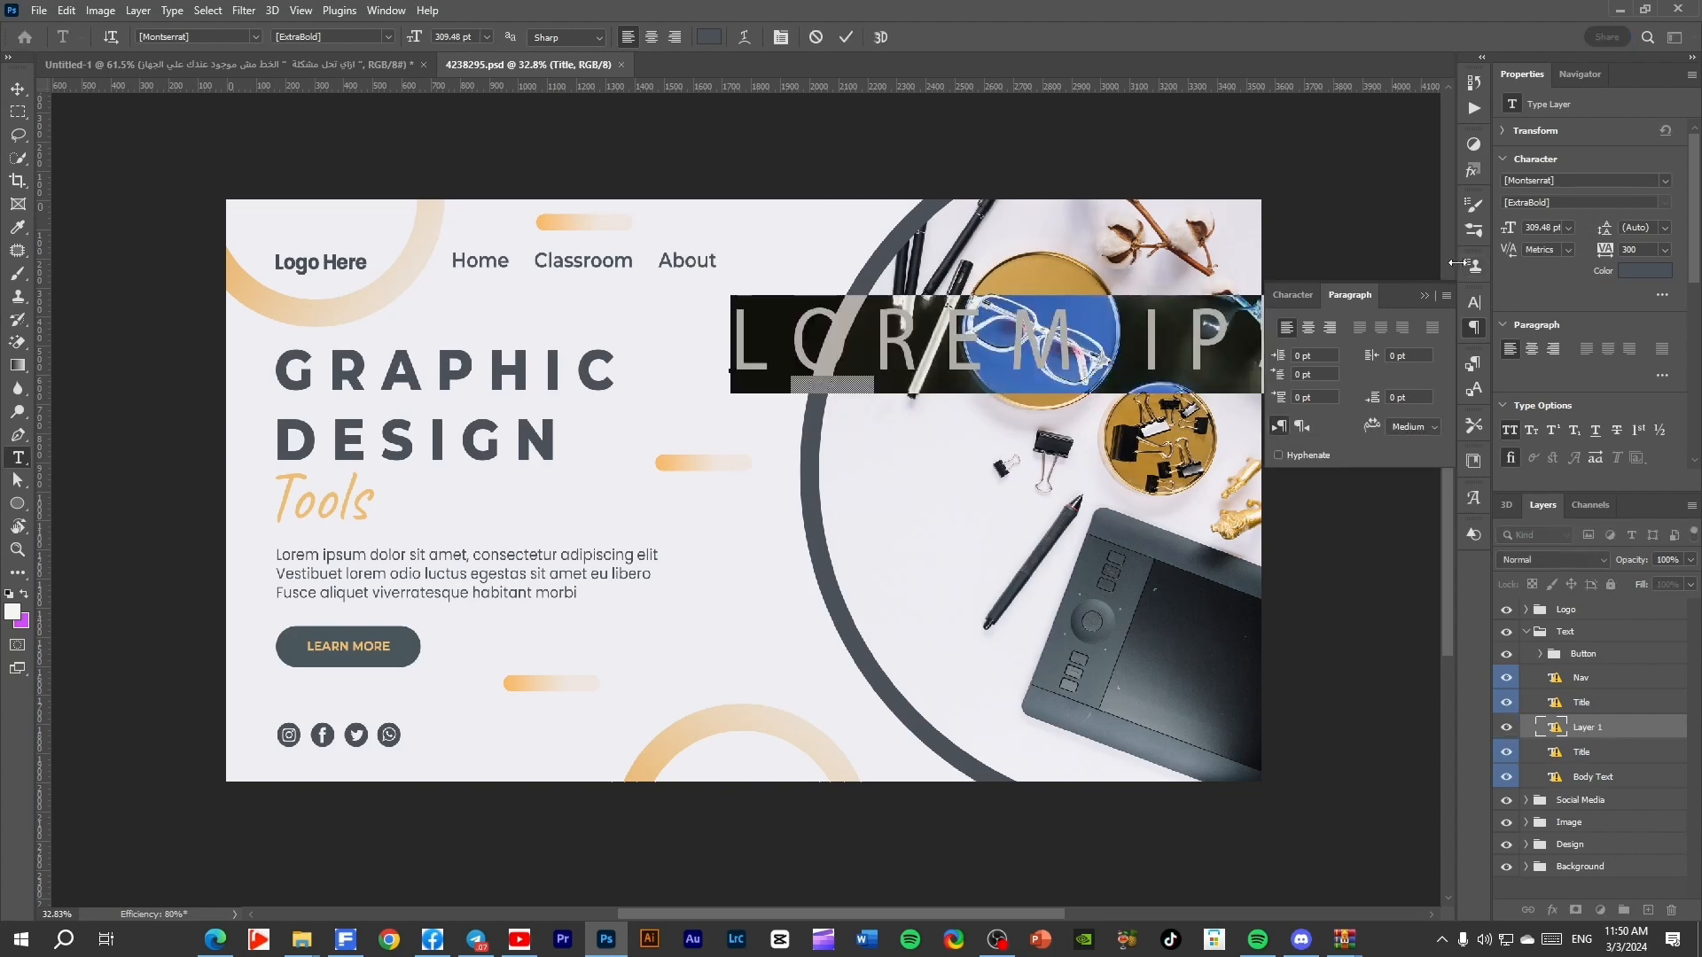
pyautogui.click(1665, 181)
pyautogui.moveTo(1695, 839); pyautogui.dragTo(1694, 228)
pyautogui.click(1606, 256)
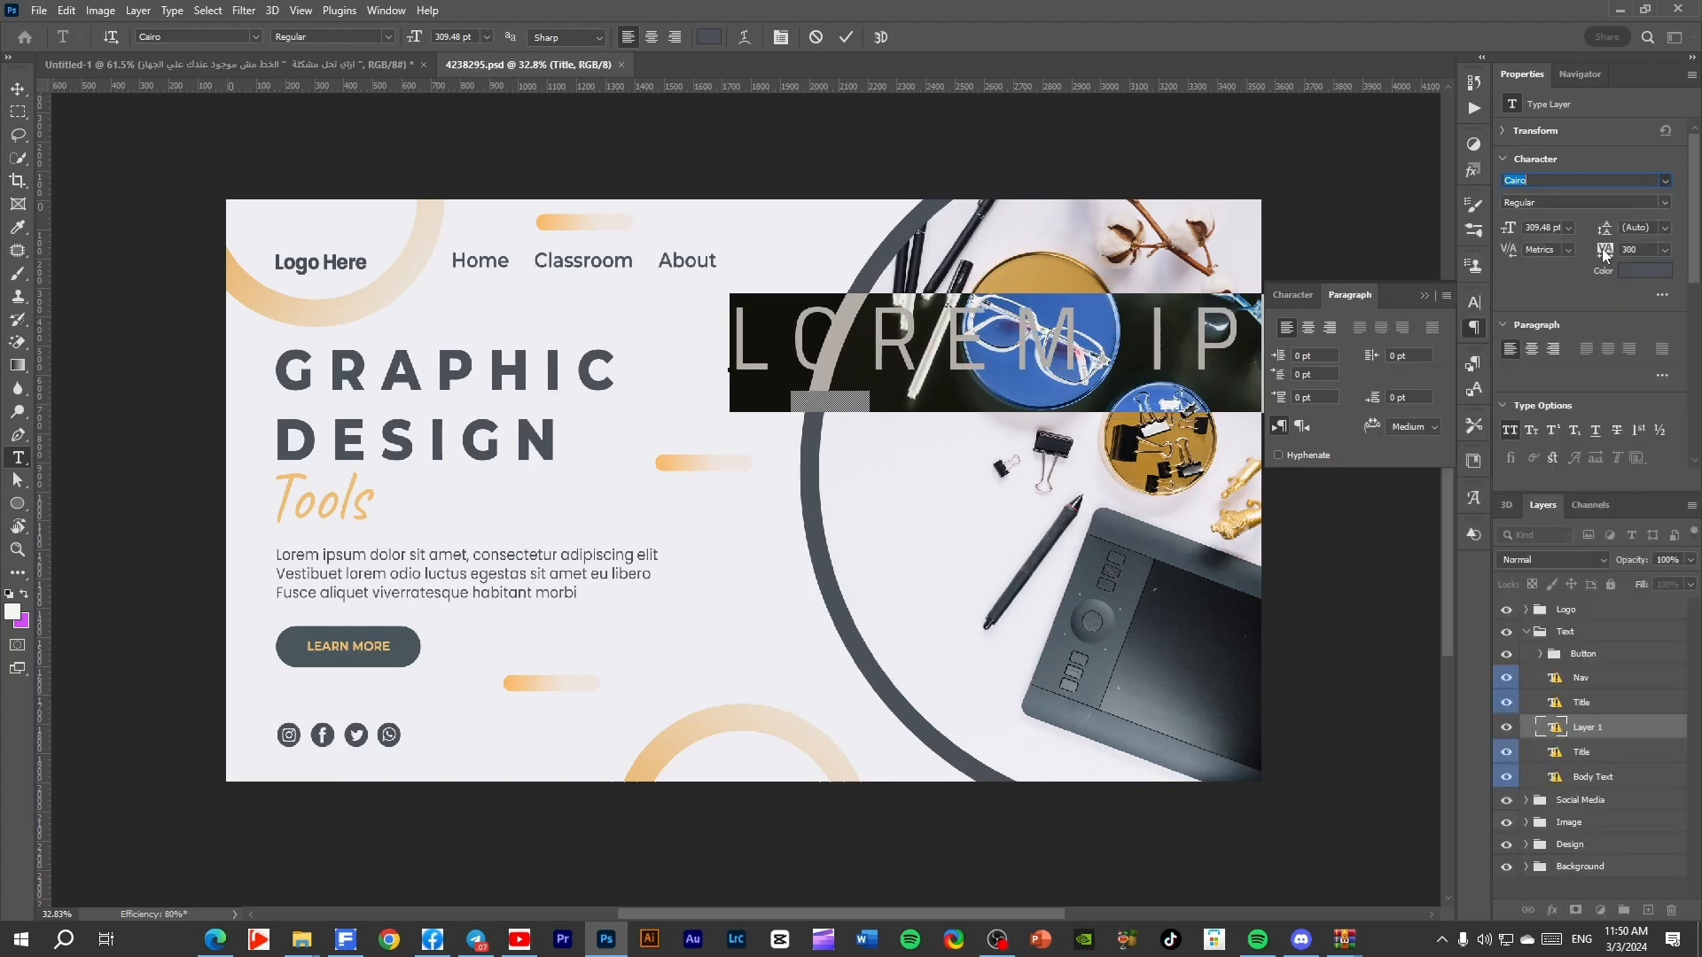
pyautogui.click(842, 339)
pyautogui.hotkey('ctrl', 'a')
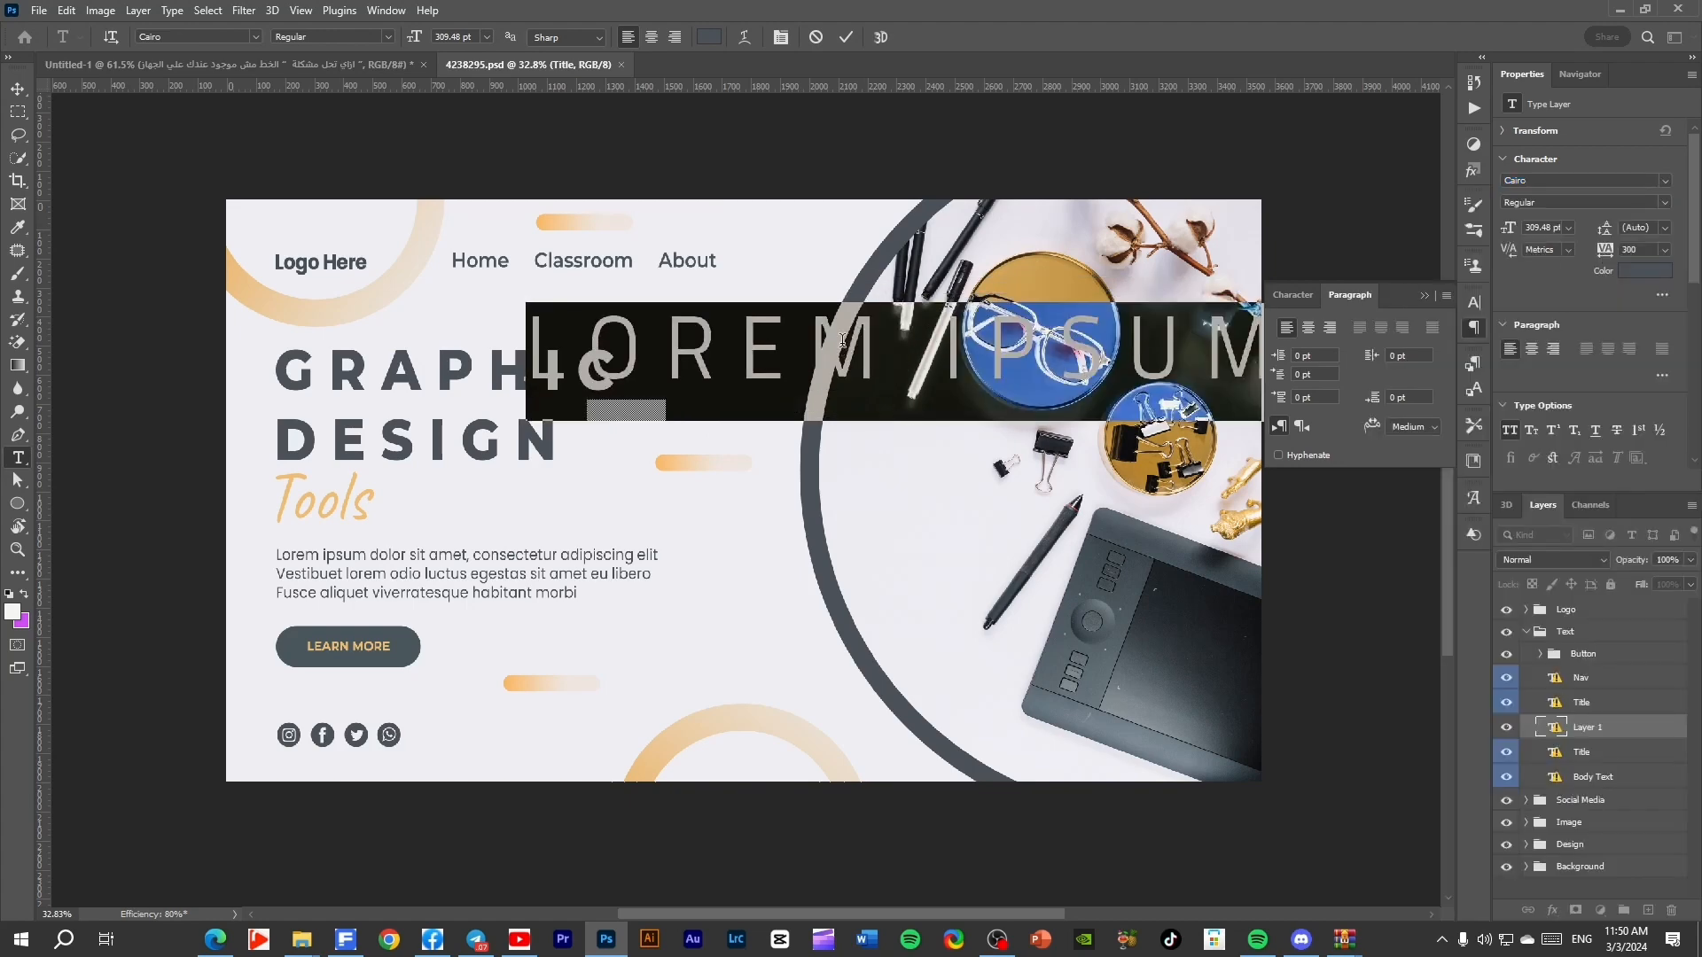
pyautogui.write('TRIKAT')
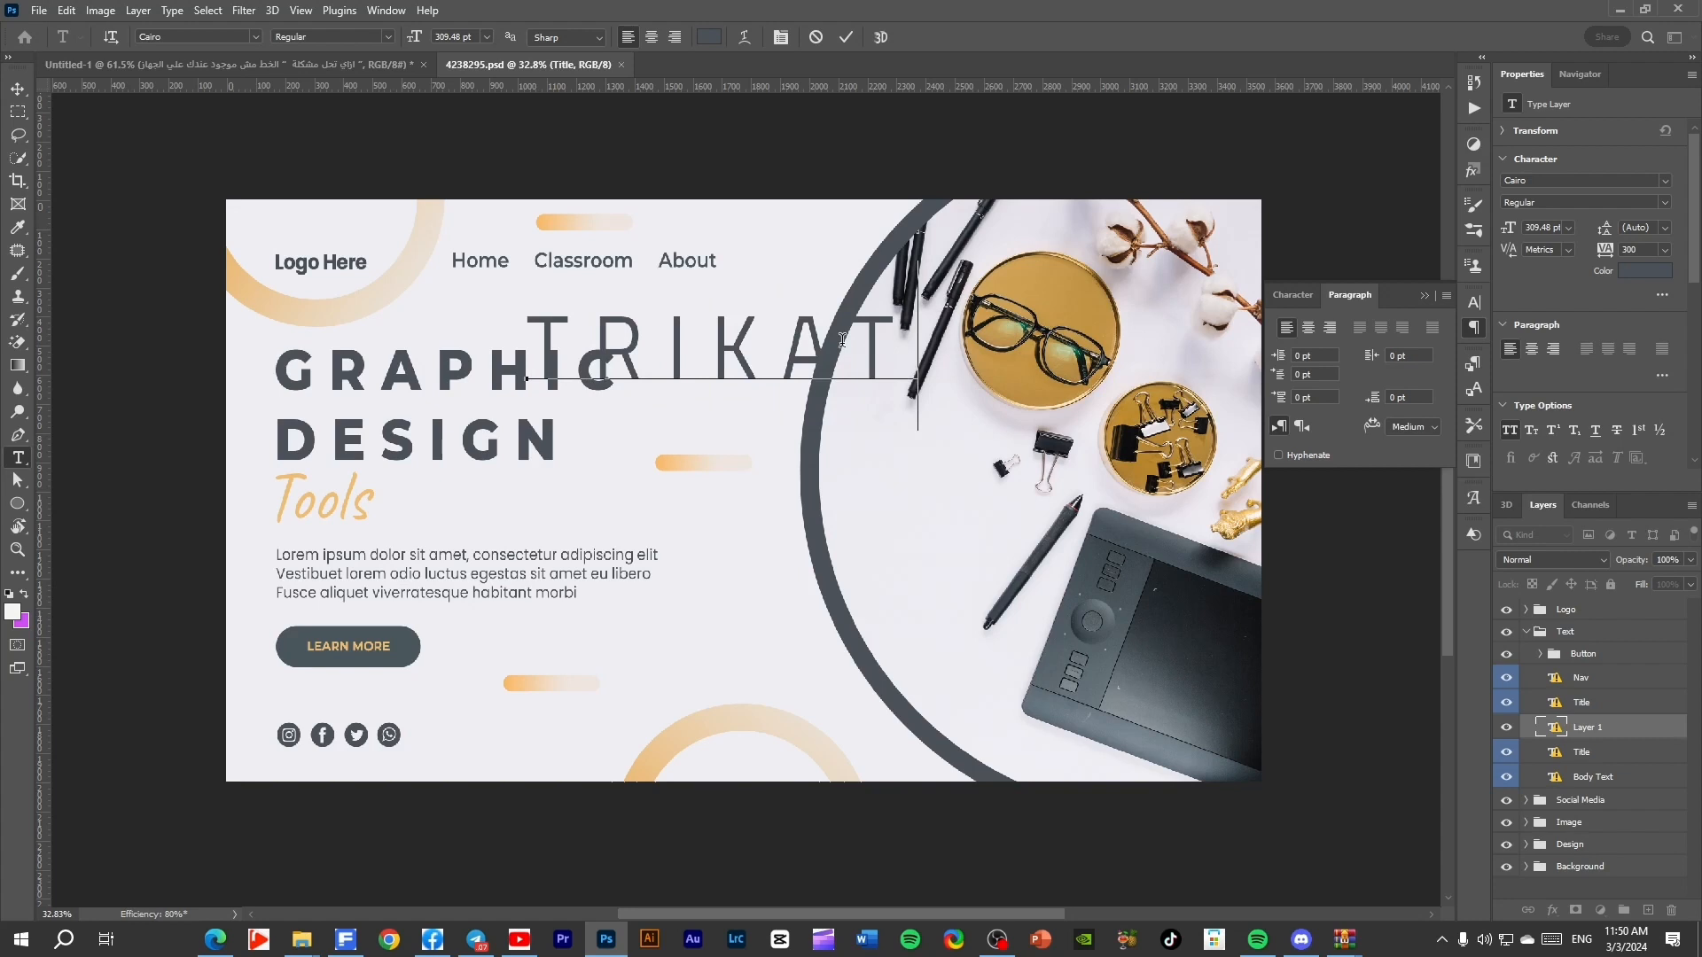
# Colour the TRIKAT text red (ff0000) and move it down beside the word Tools.
pyautogui.hotkey('ctrl', 'a')
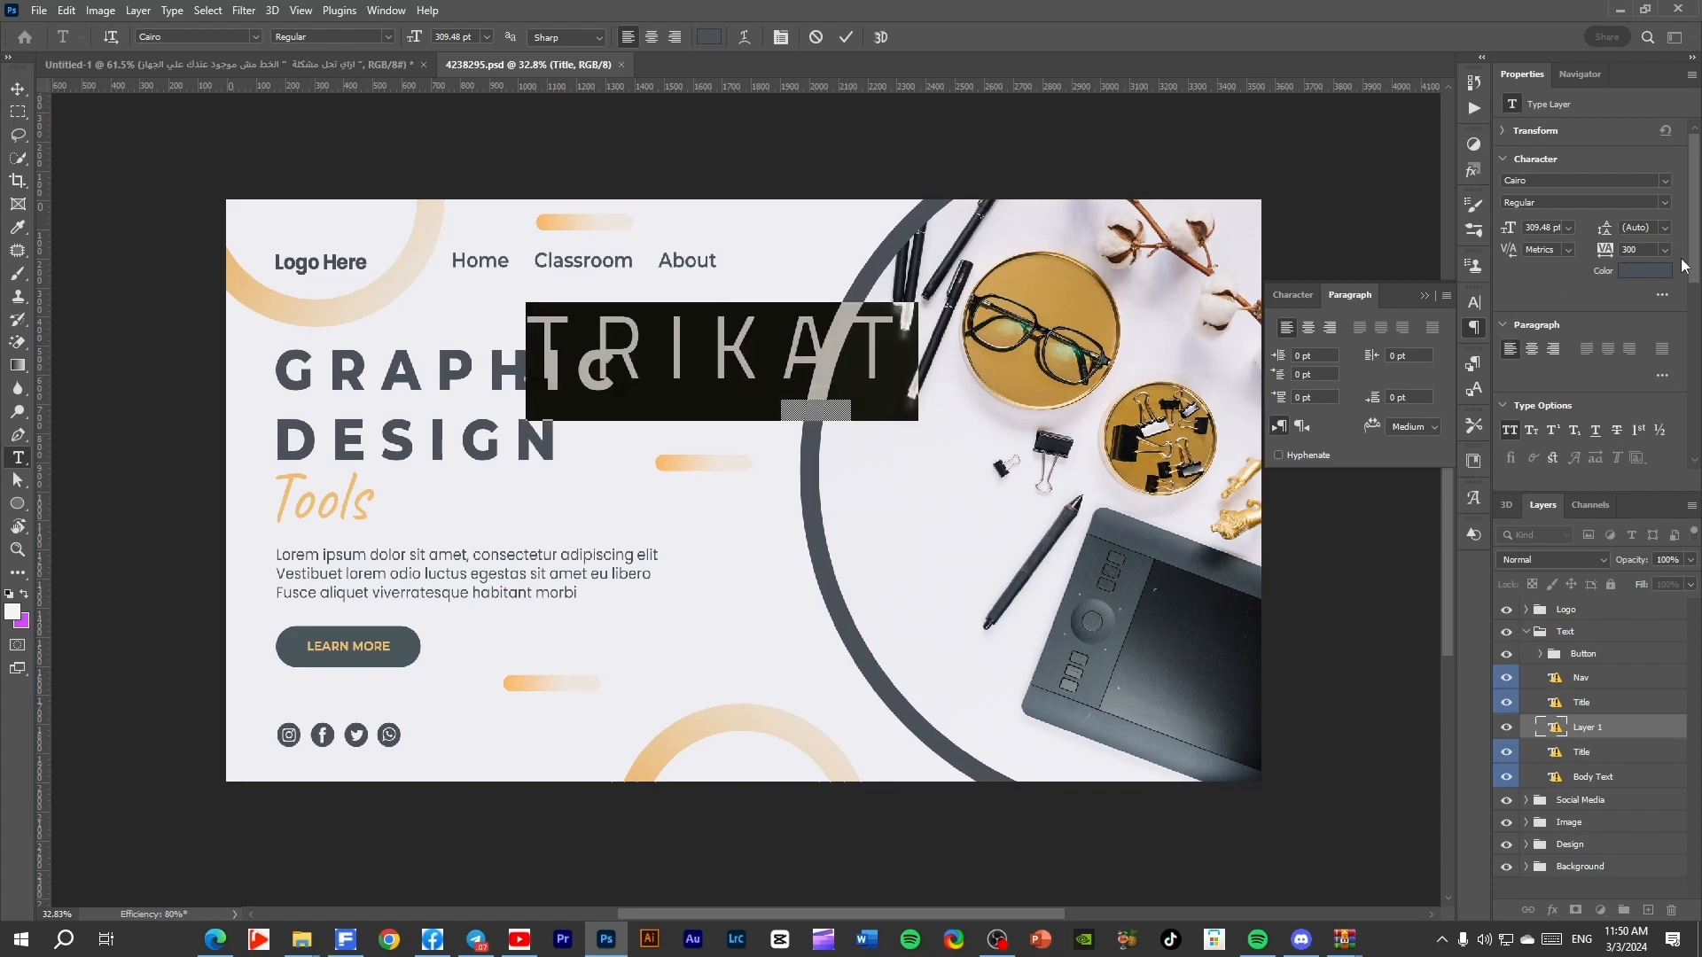
pyautogui.click(1645, 270)
pyautogui.write('ff0000')
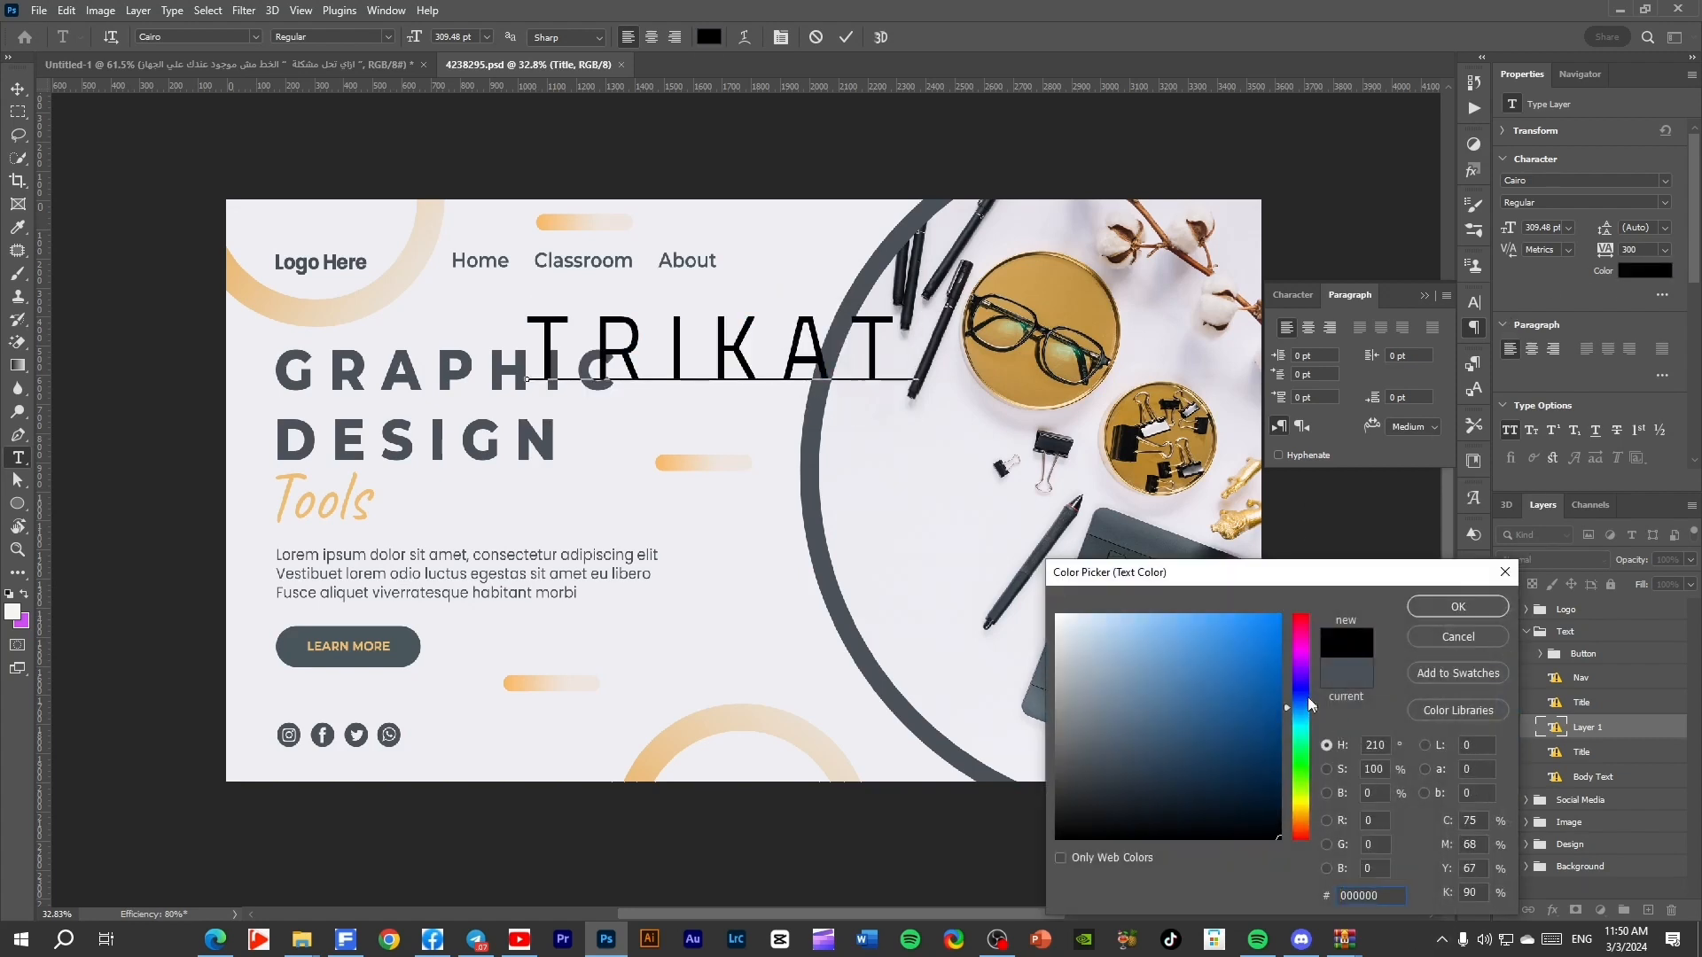
pyautogui.press('Return')
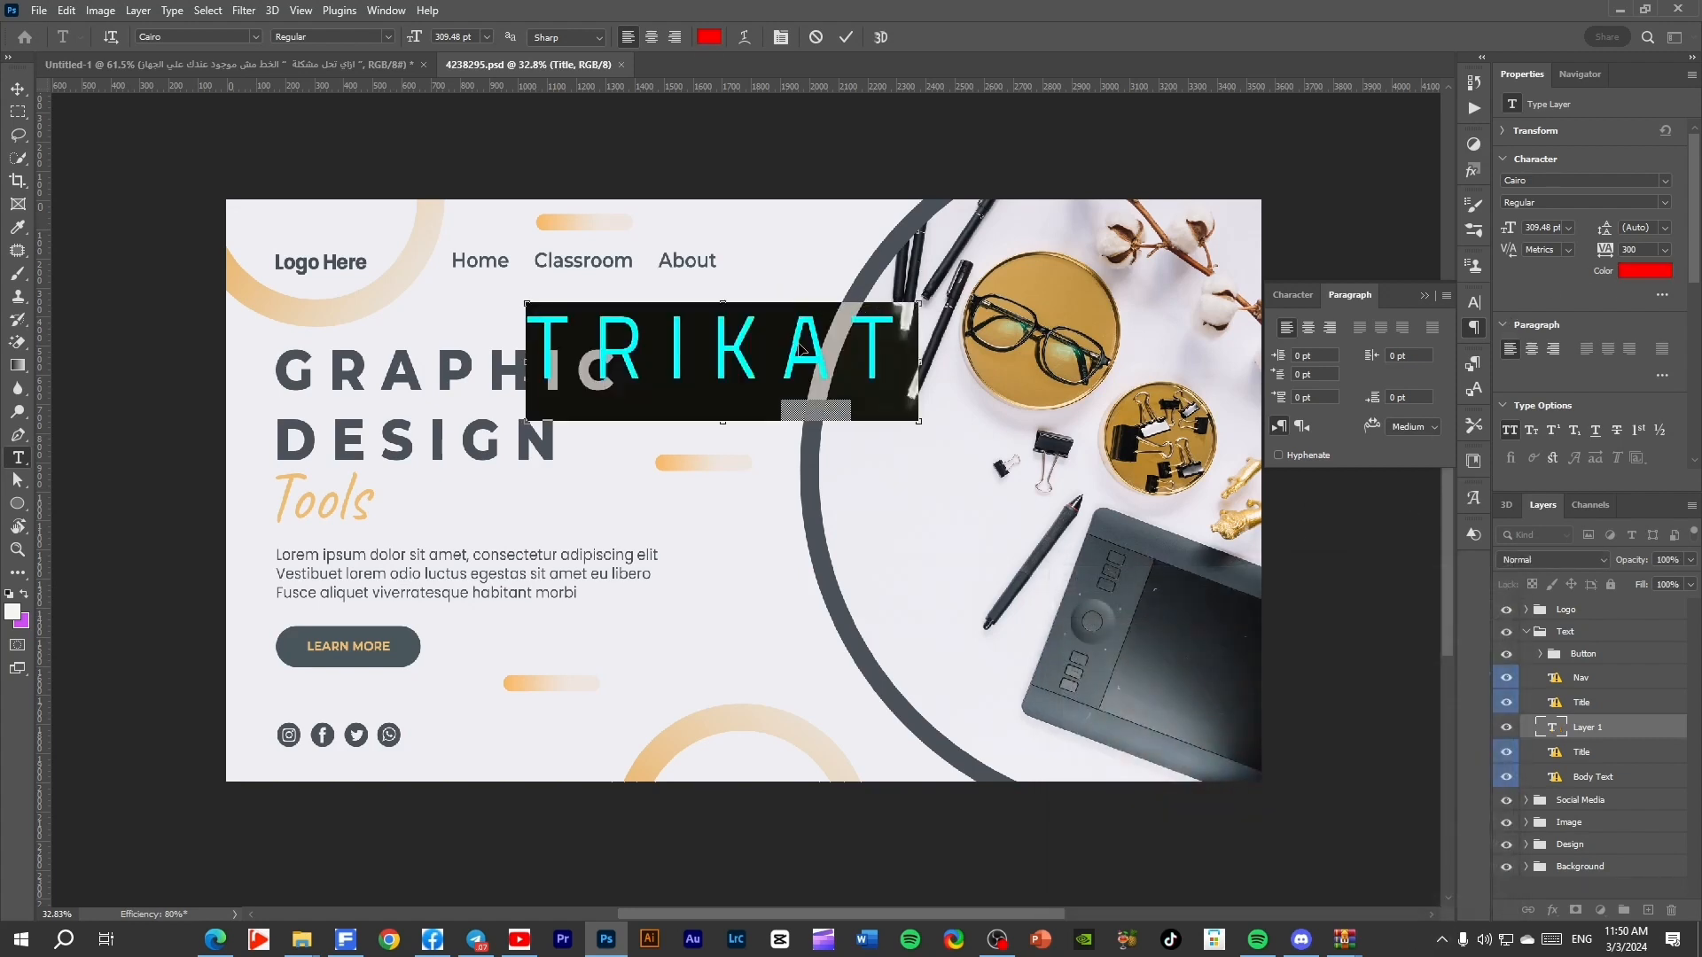
pyautogui.moveTo(793, 356); pyautogui.dragTo(847, 498)
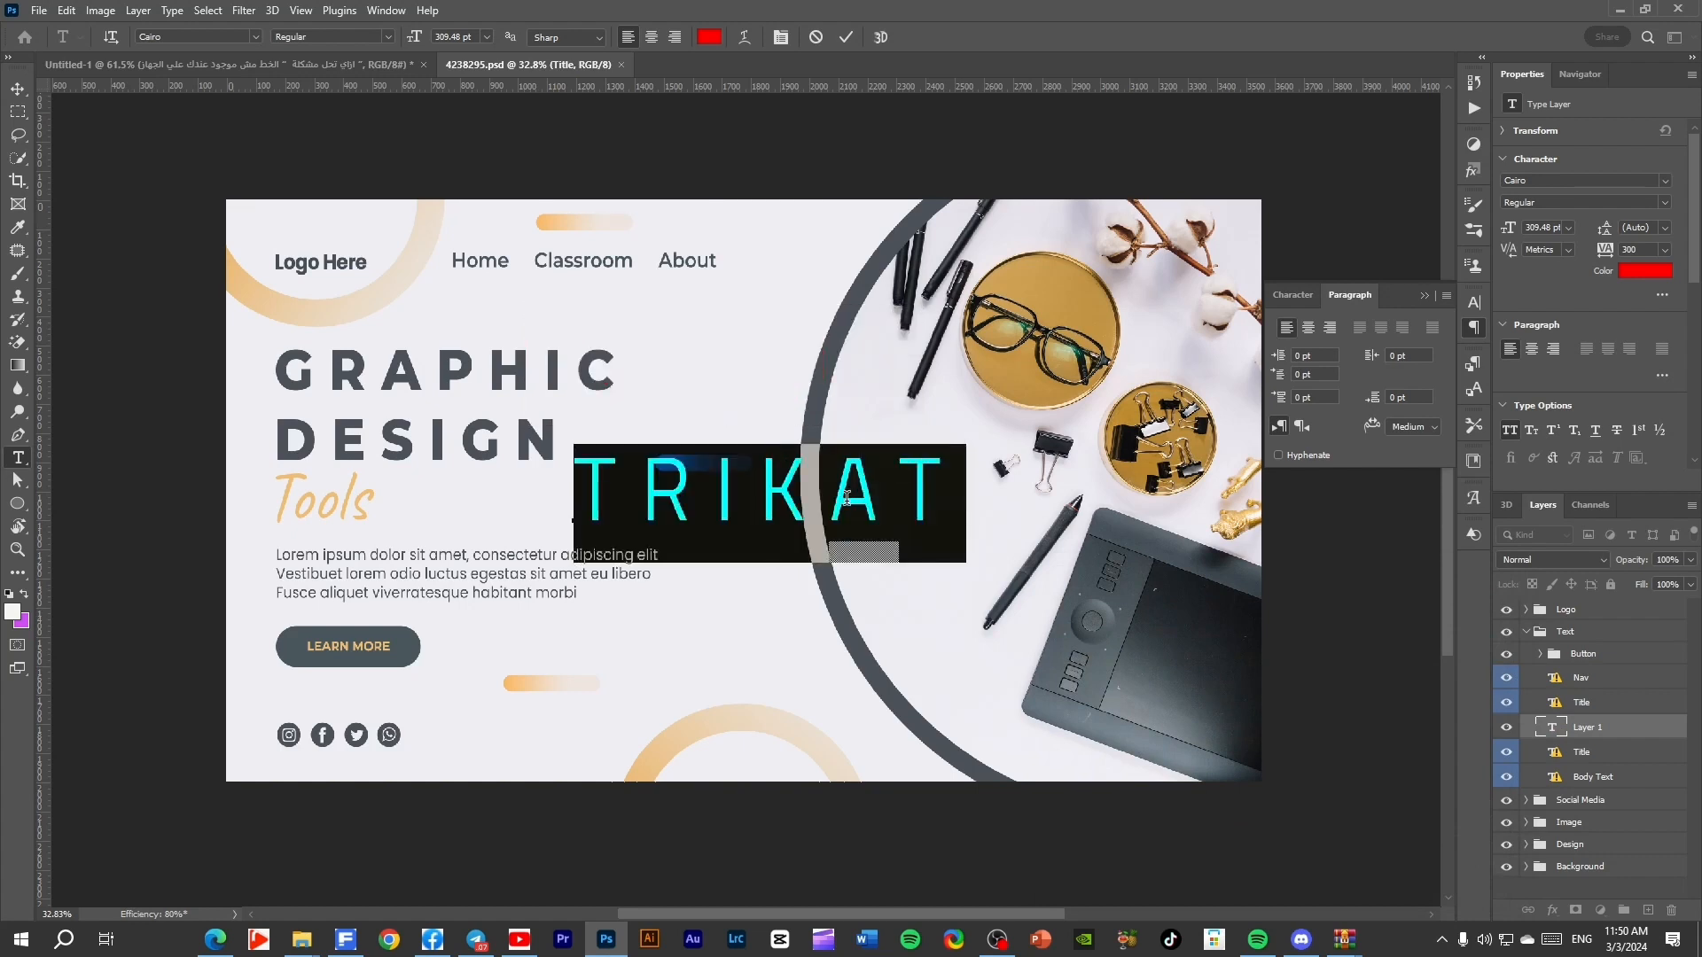
# View the font styles available for Cairo and hide the TRIKAT text layer.
pyautogui.click(1663, 204)
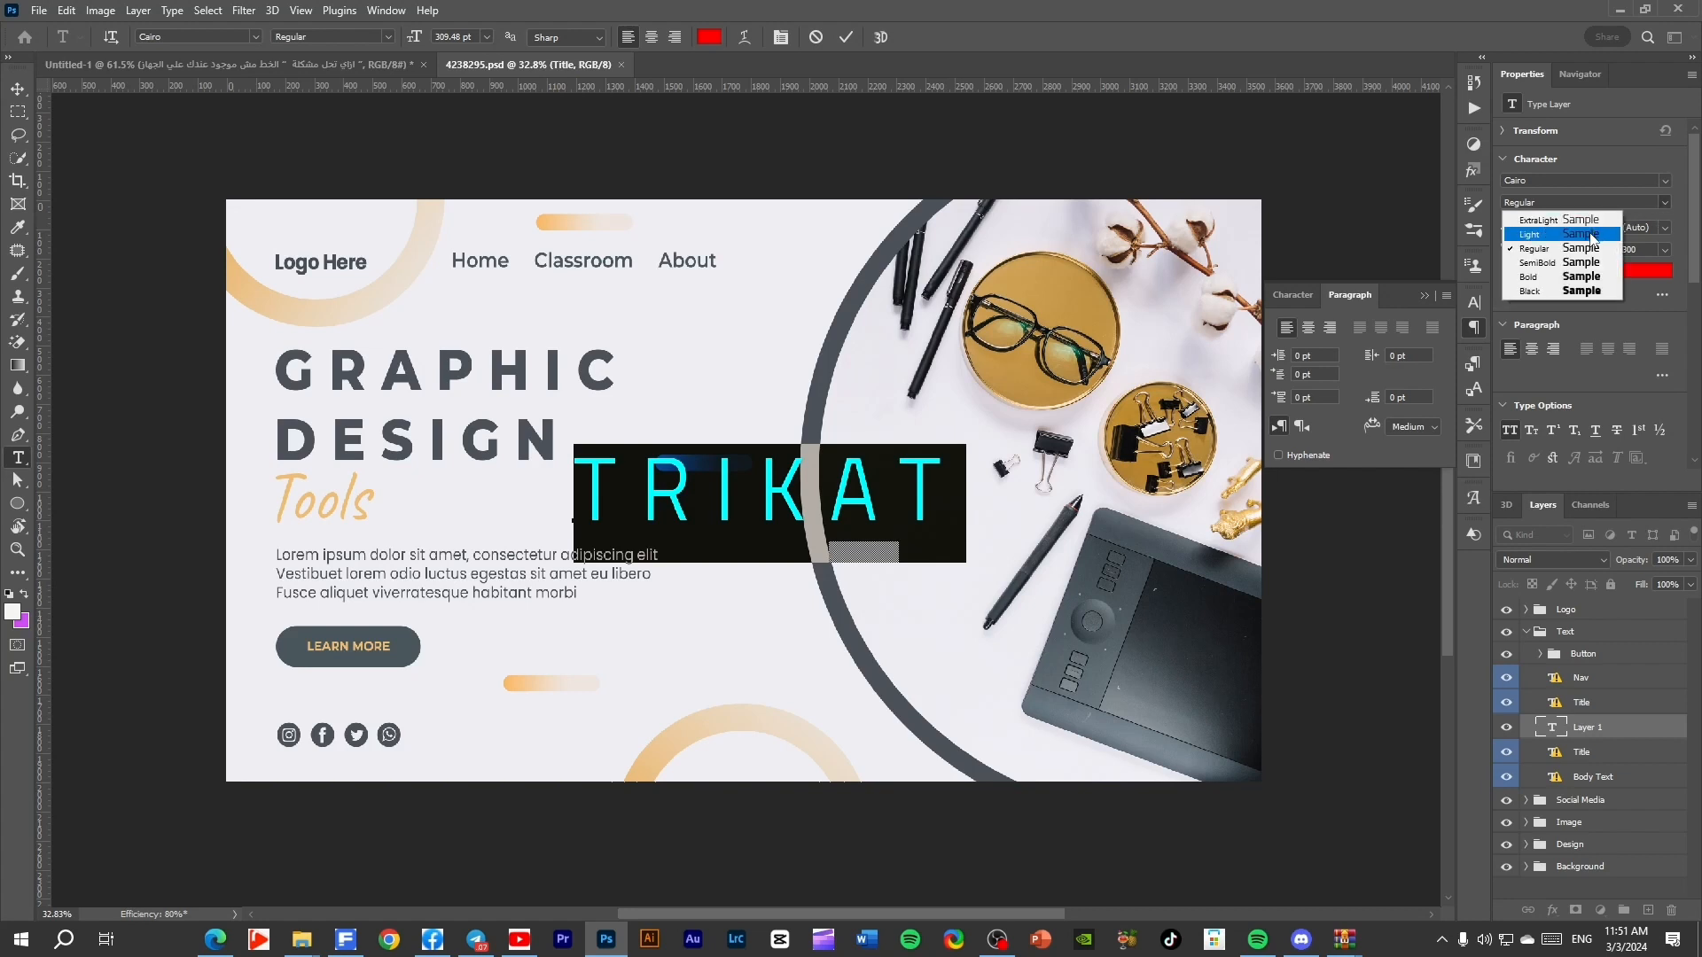
pyautogui.click(1630, 316)
pyautogui.click(1506, 727)
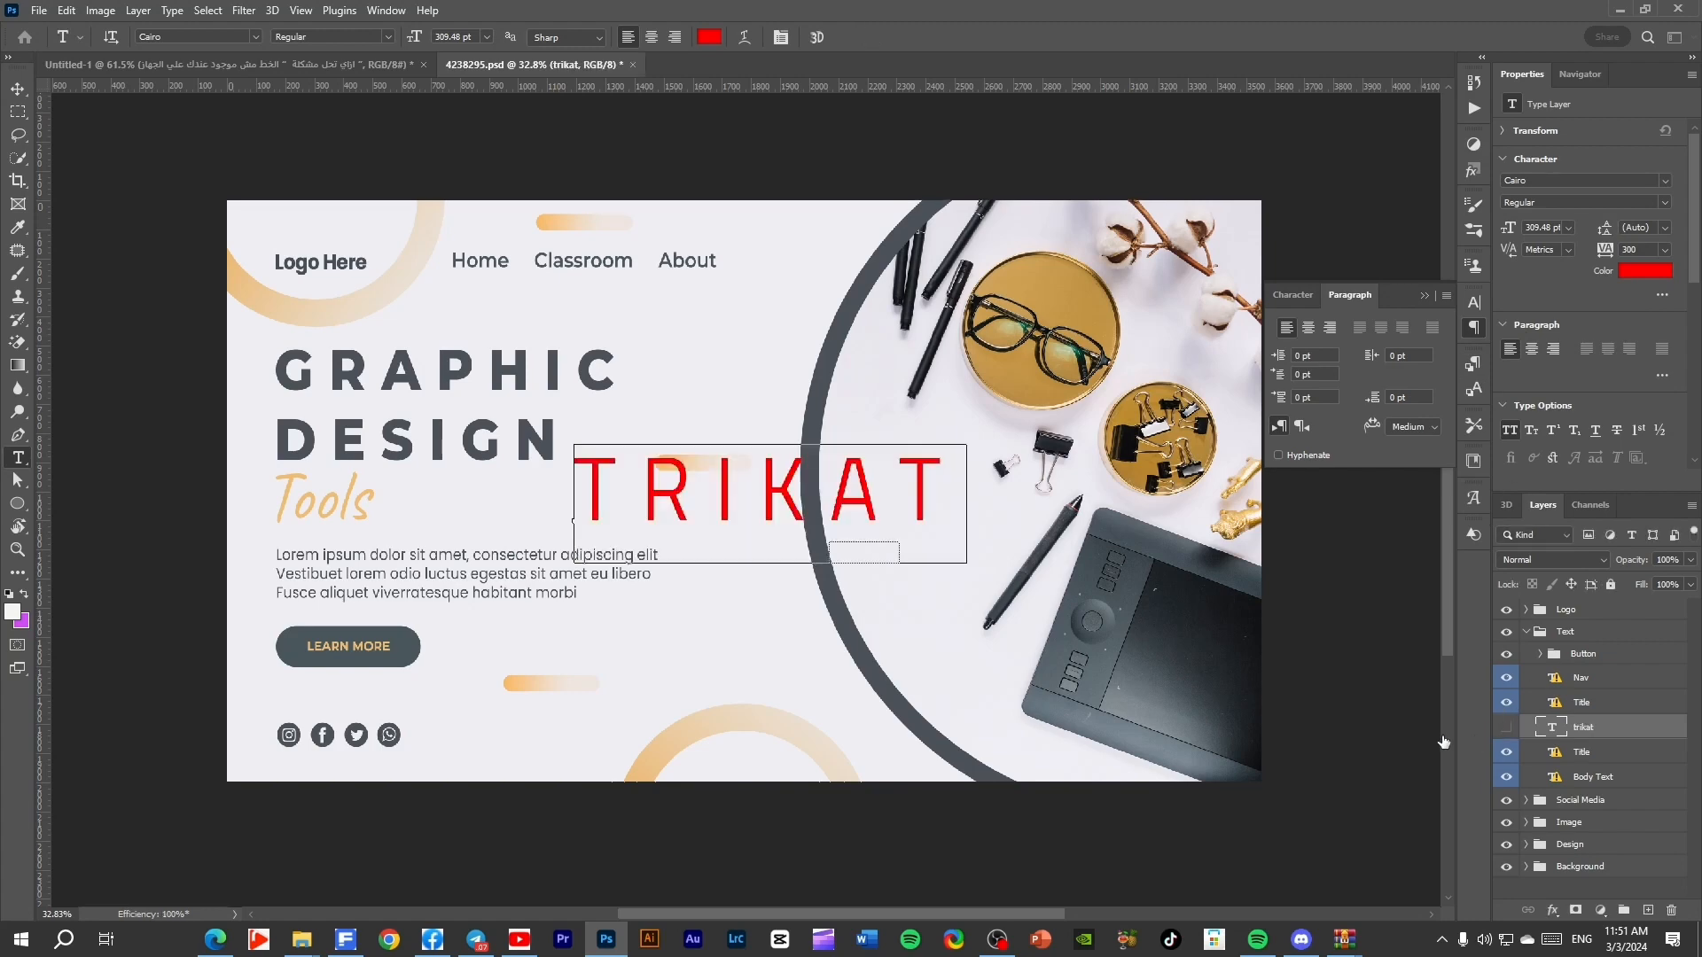
# Switch to the browser and examine the style previews on the FontSpace Montserrat font page.
pyautogui.click(215, 938)
pyautogui.scroll(-10, 859, 606)
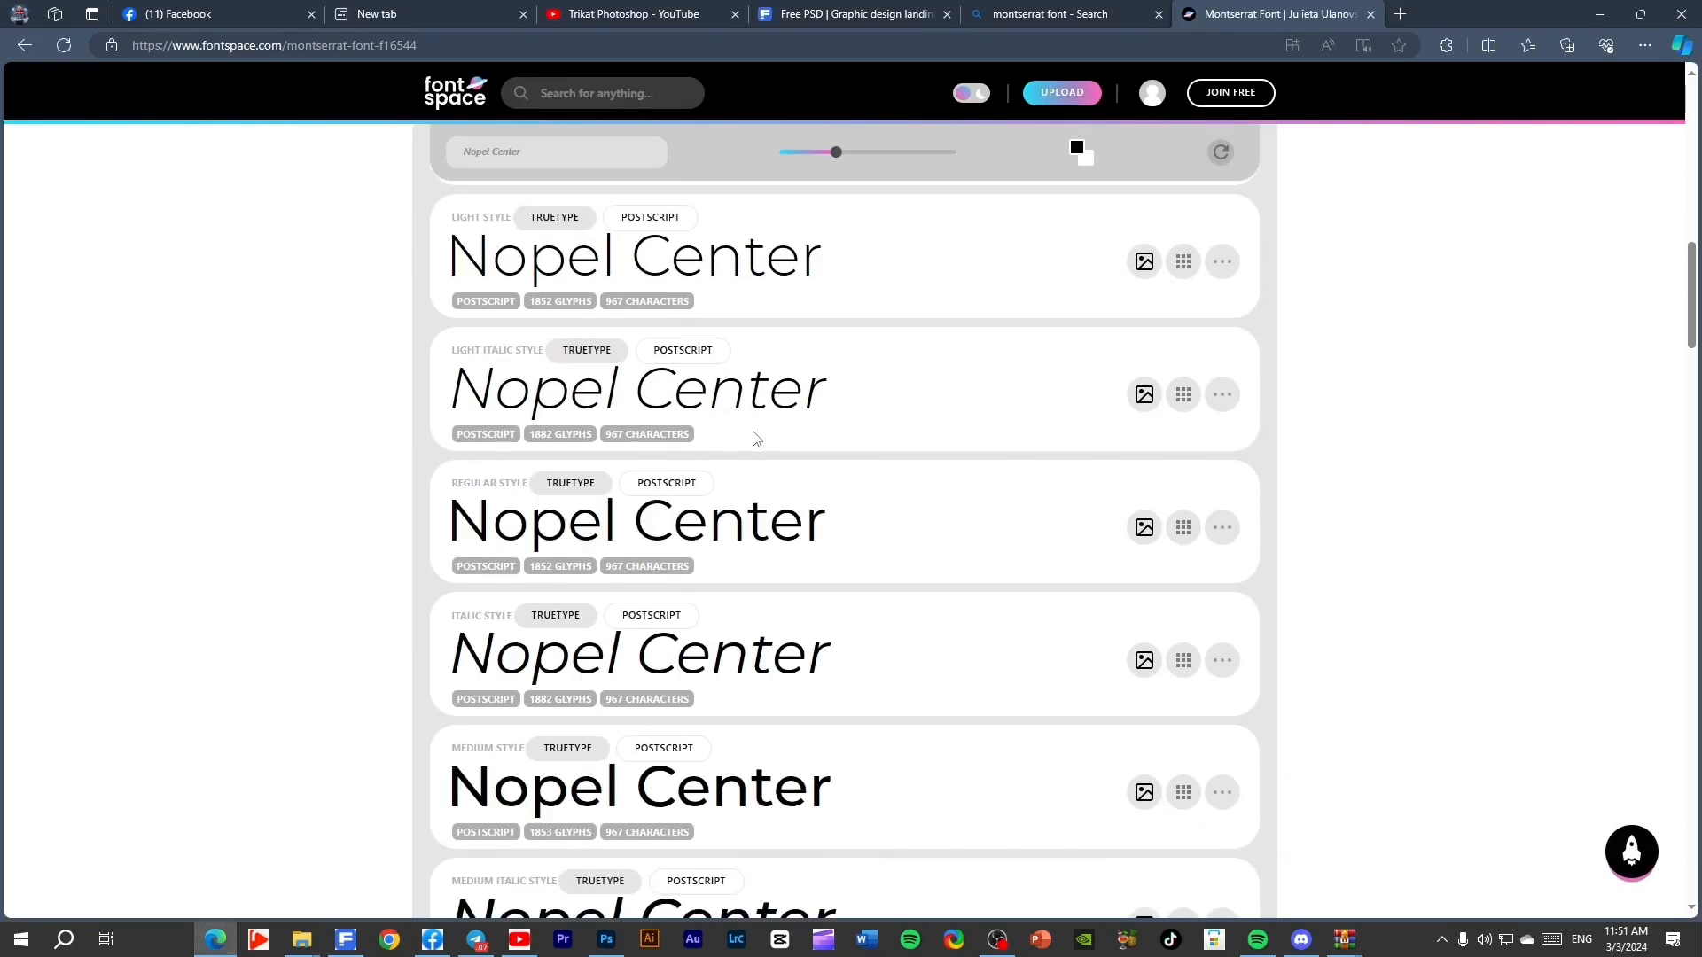
pyautogui.scroll(-10, 753, 437)
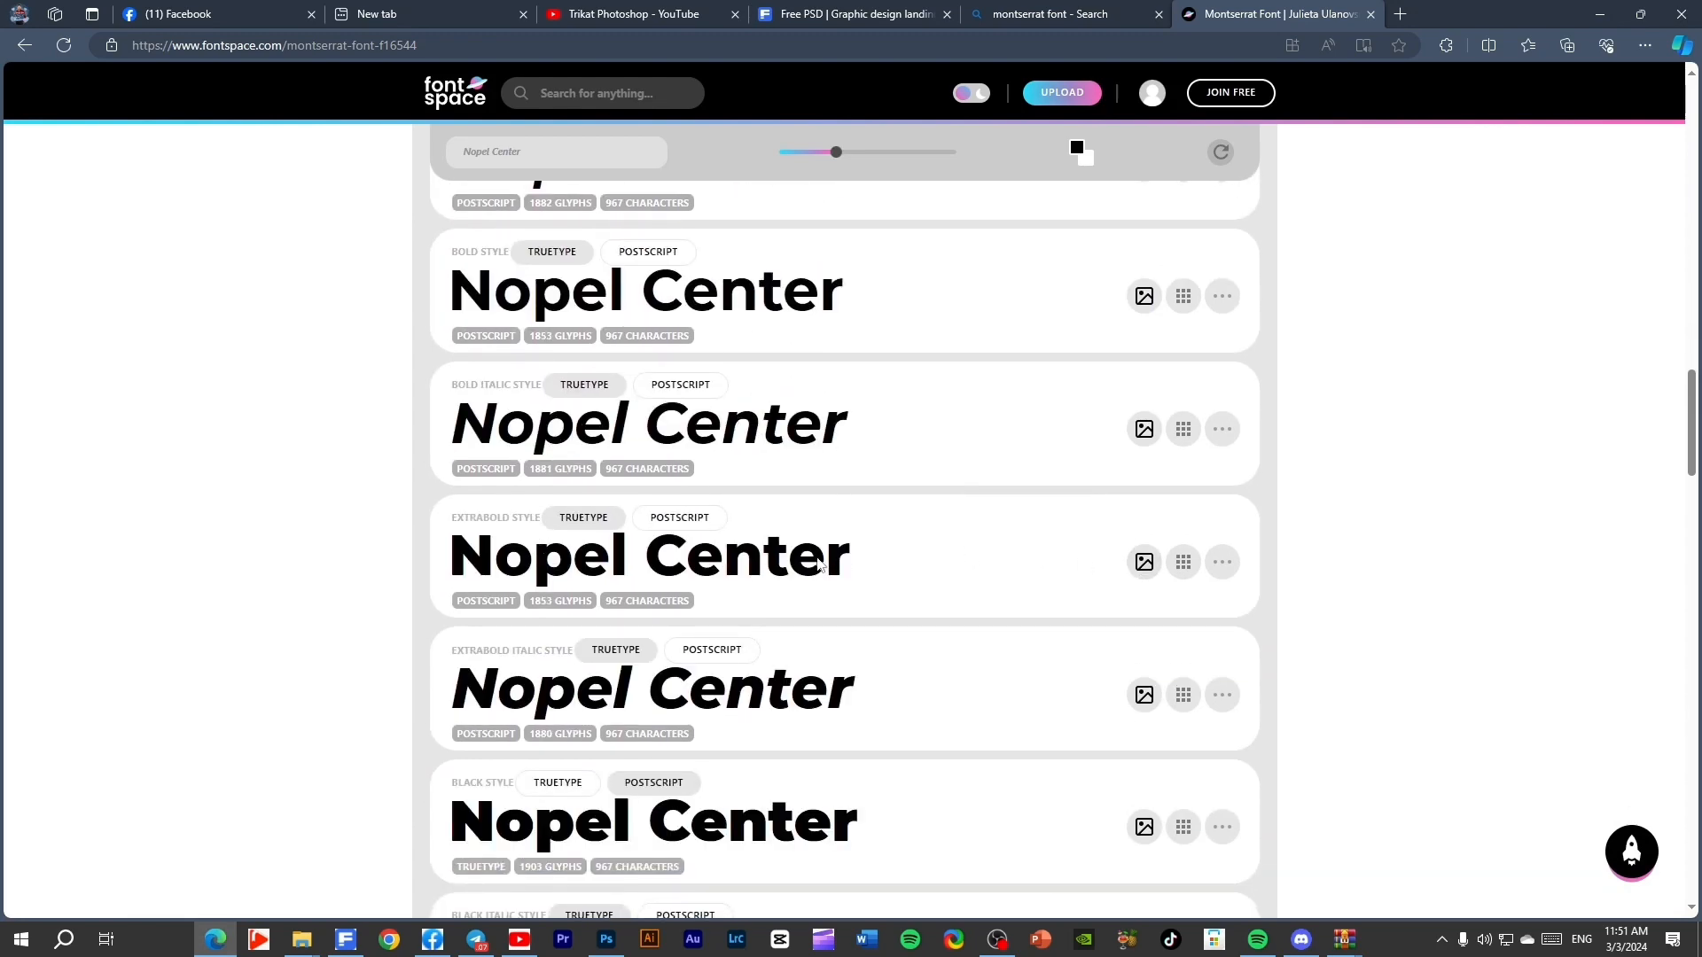
pyautogui.scroll(20, 824, 564)
pyautogui.scroll(-3, 1125, 715)
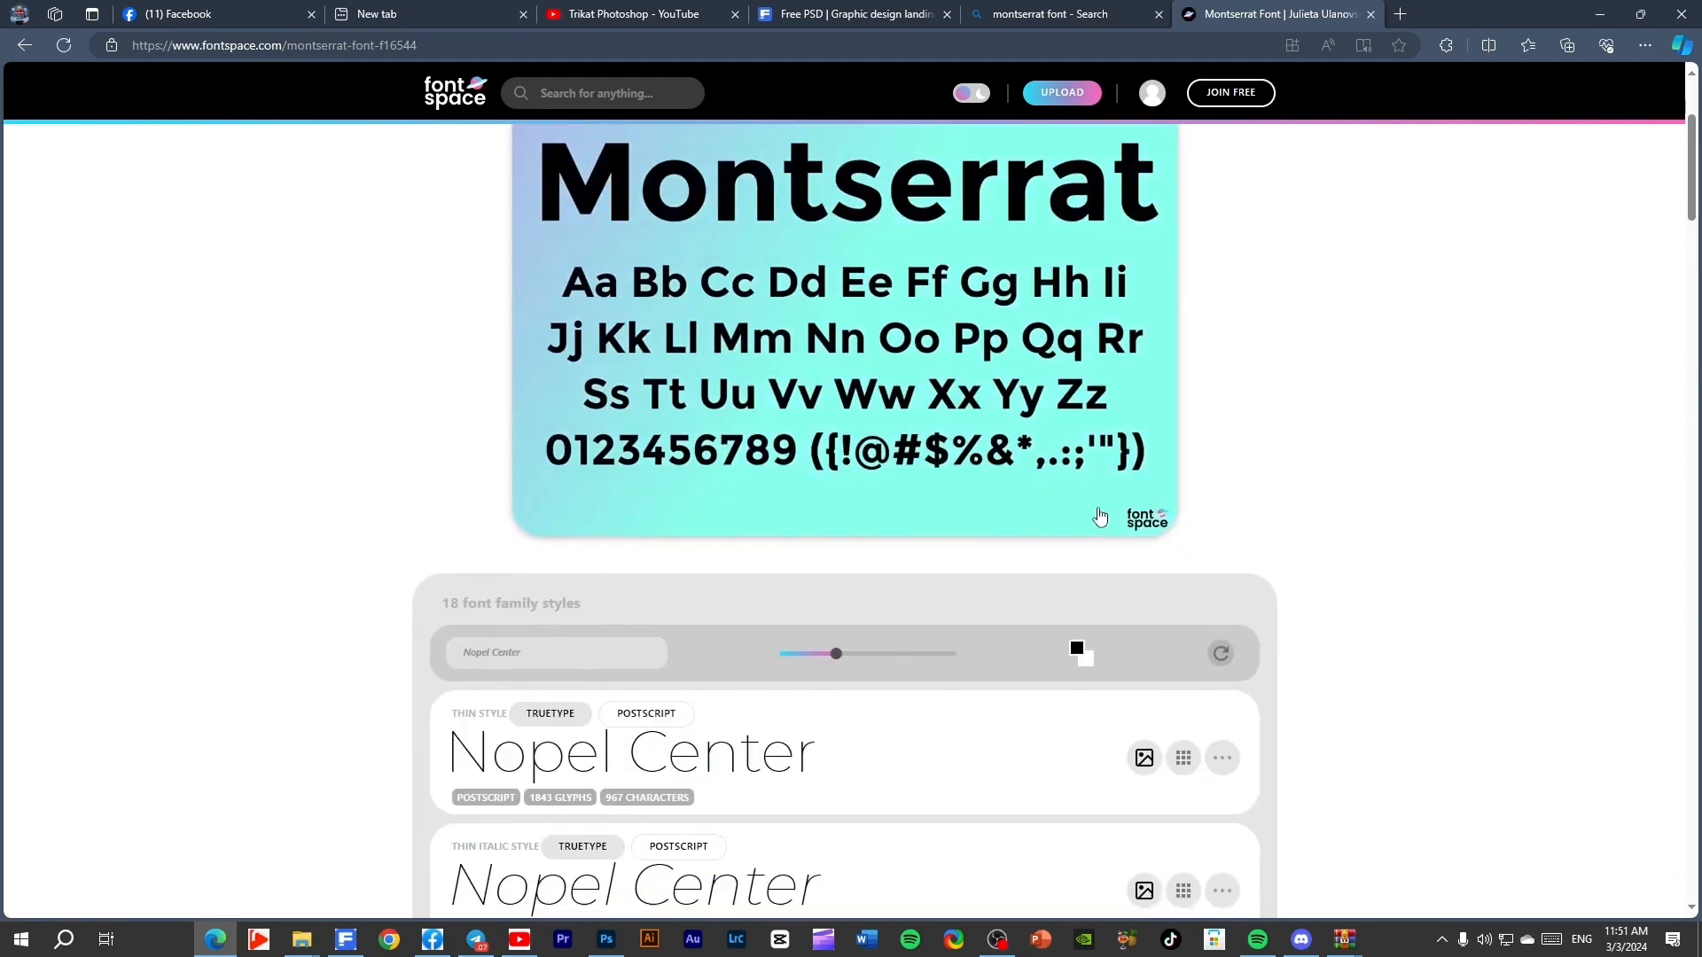
pyautogui.scroll(3, 811, 284)
pyautogui.scroll(-10, 920, 470)
pyautogui.scroll(-15, 919, 469)
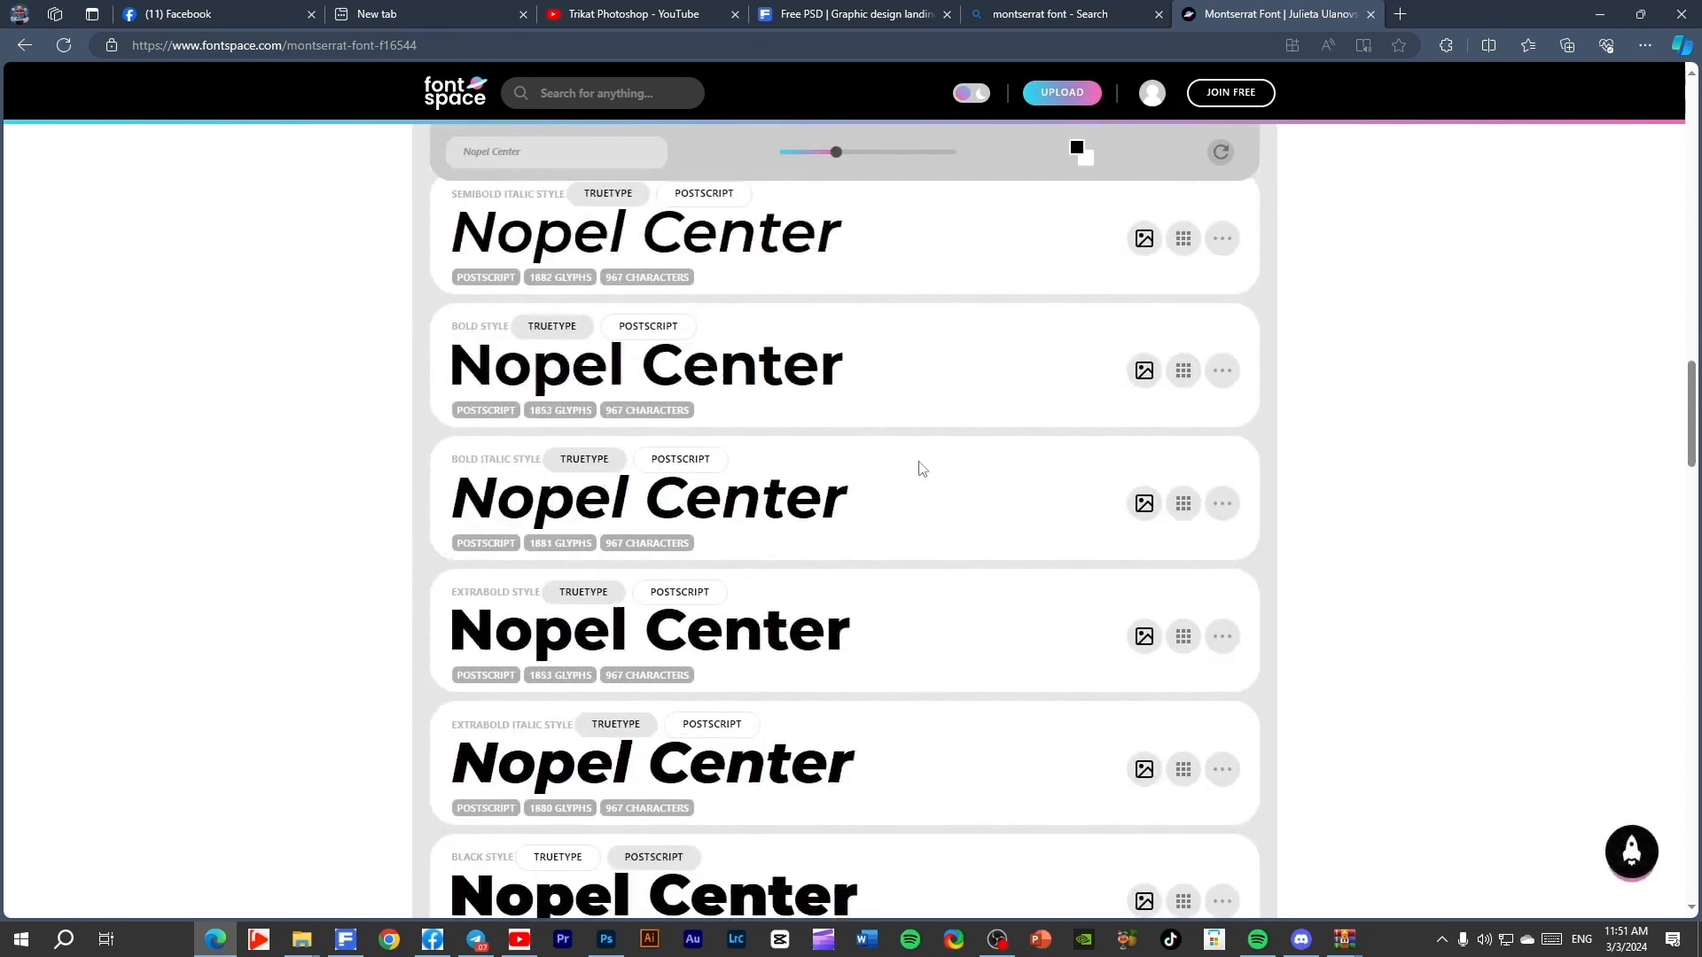
# Download the free Montserrat font package from FontSpace and open the montserrat-font.zip archive.
pyautogui.scroll(5, 1101, 296)
pyautogui.click(1120, 202)
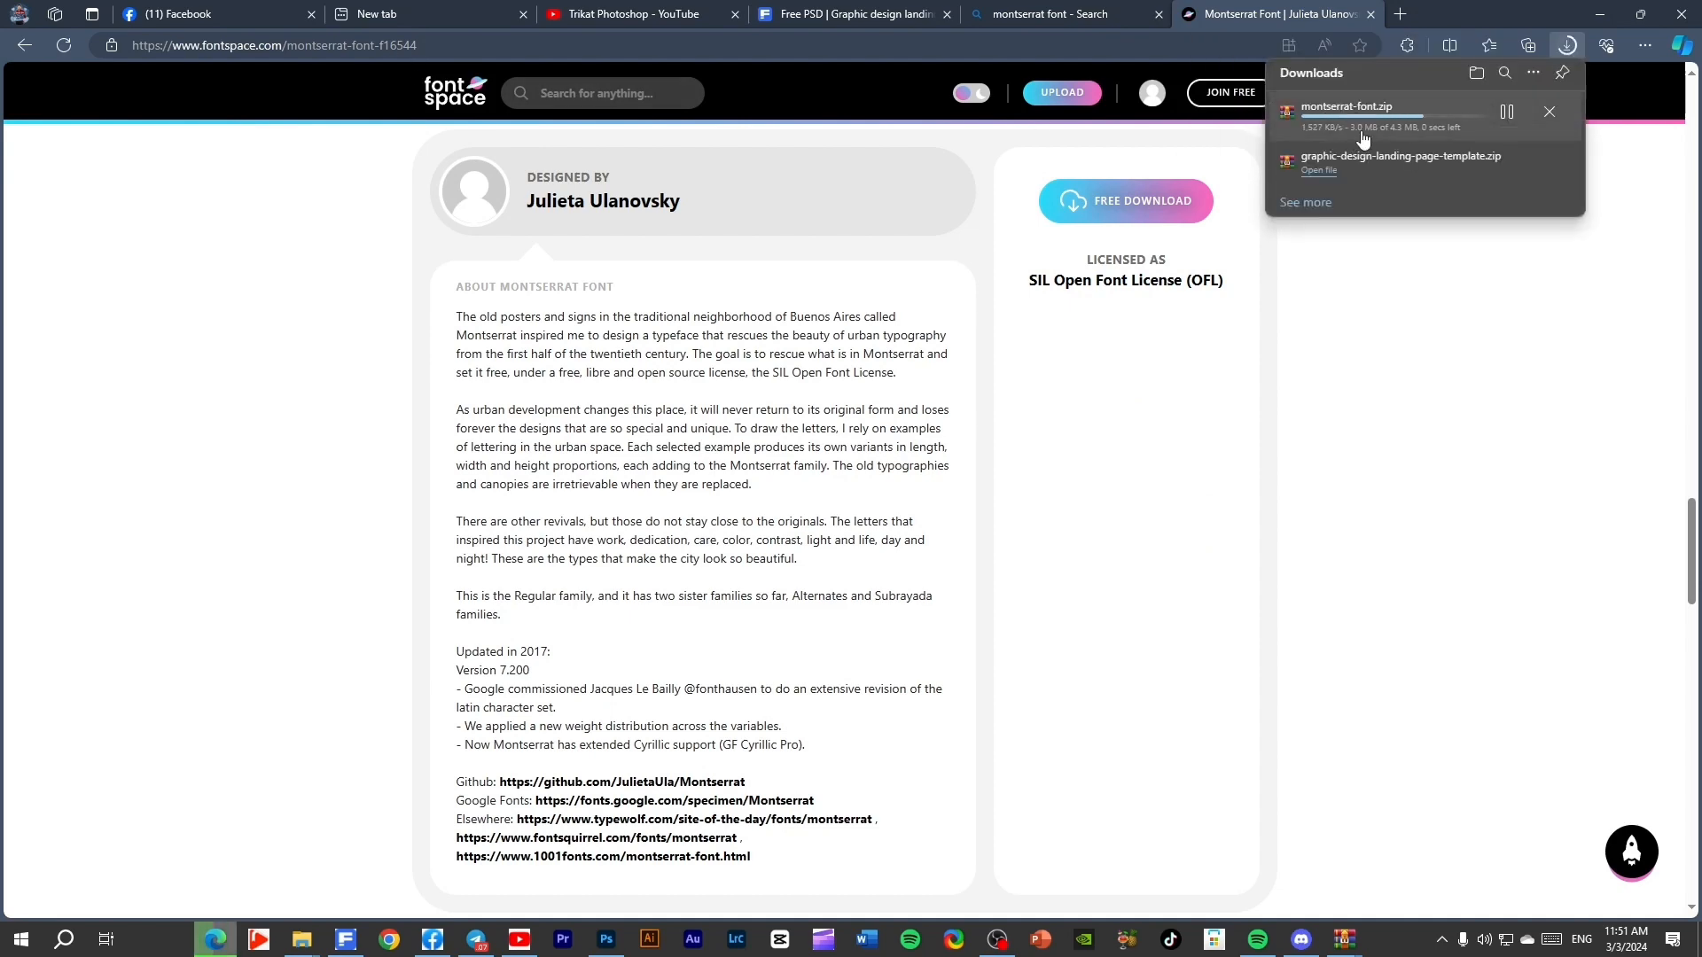
pyautogui.click(1320, 124)
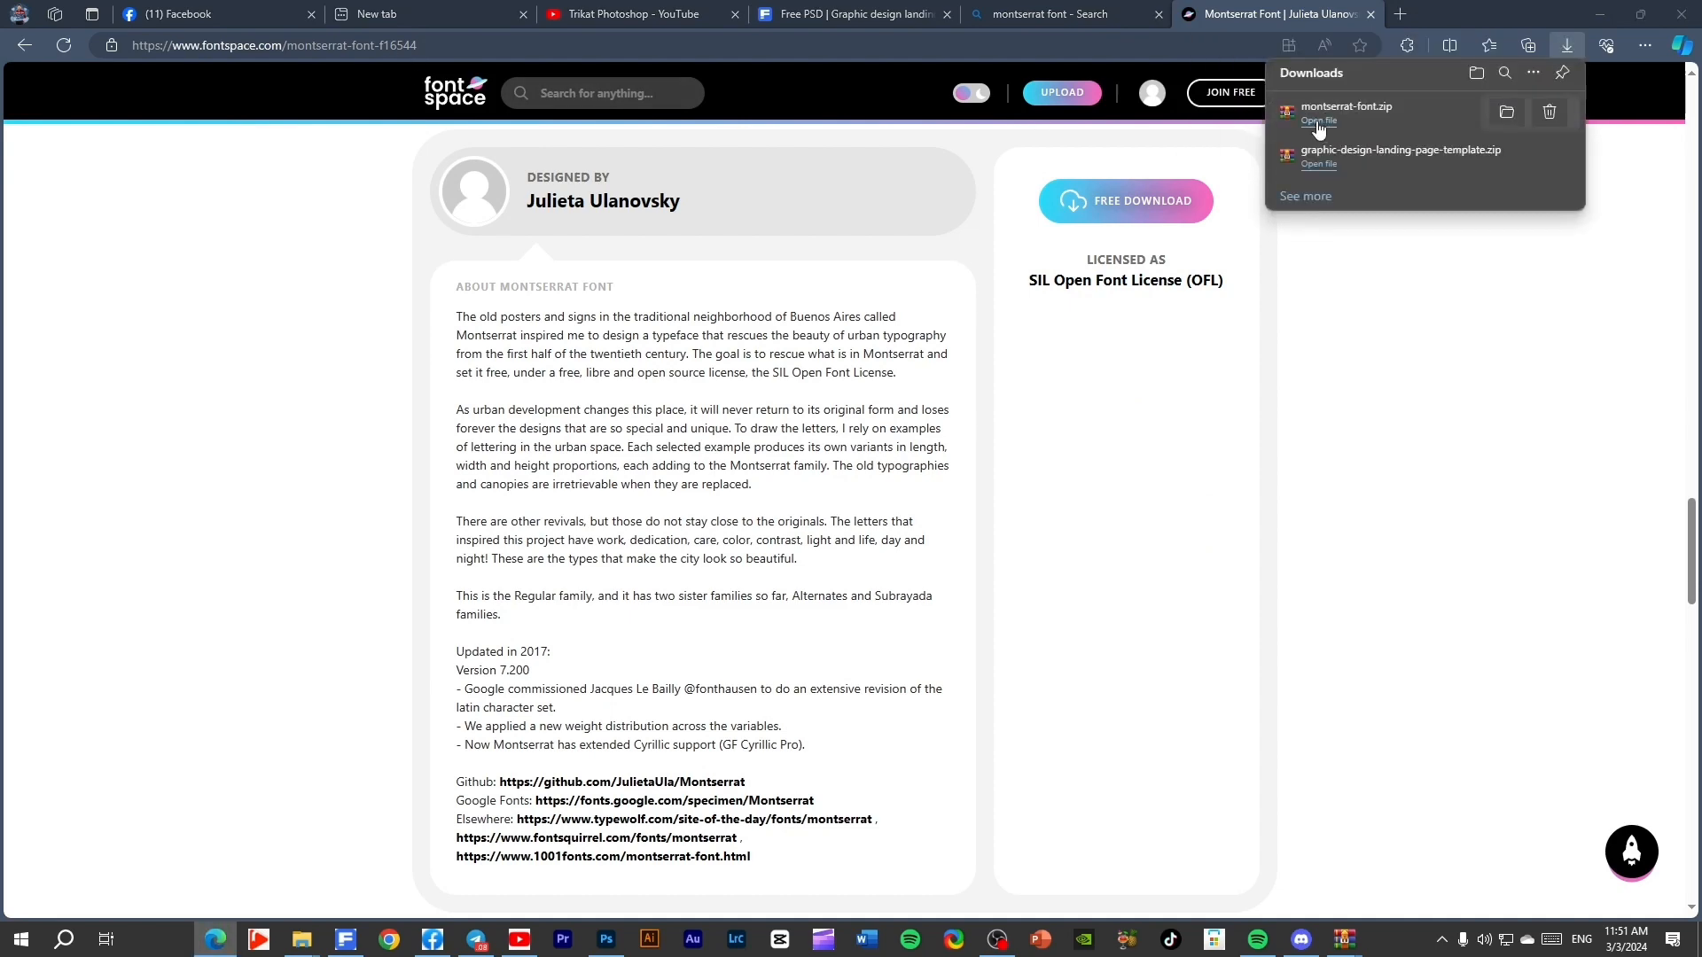
# Dismiss the WinRAR licence reminder and install the MontserratExtrabold-VGO60.ttf font from the archive.
pyautogui.scroll(-4, 359, 312)
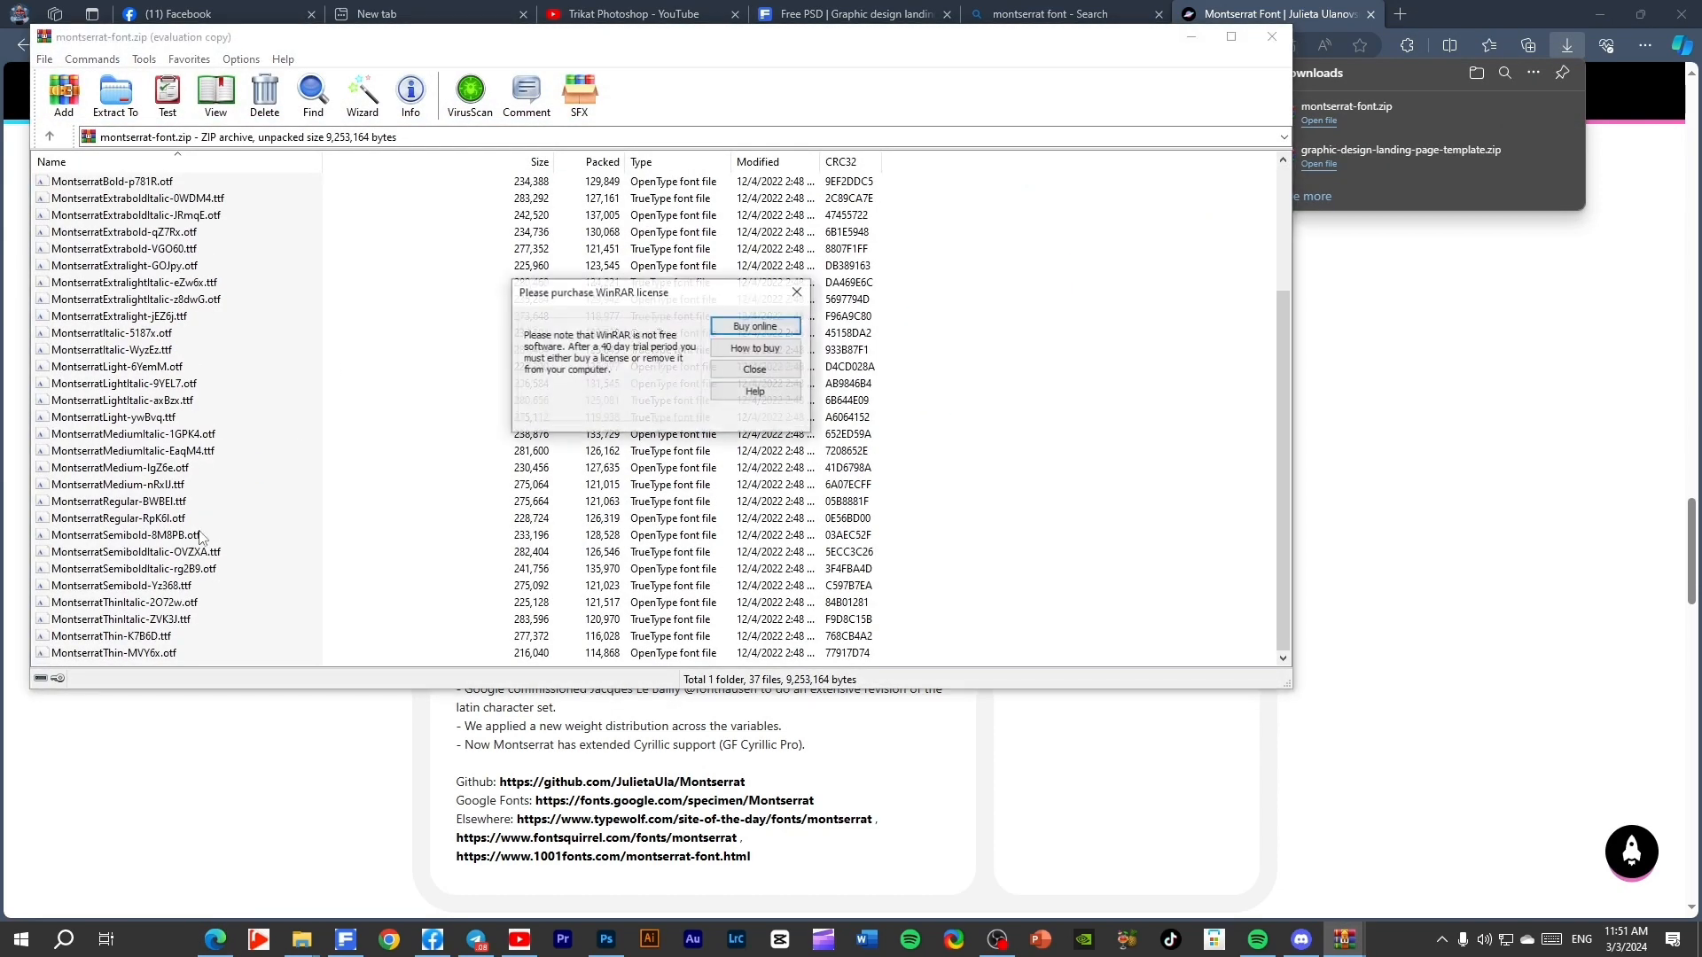
pyautogui.click(807, 287)
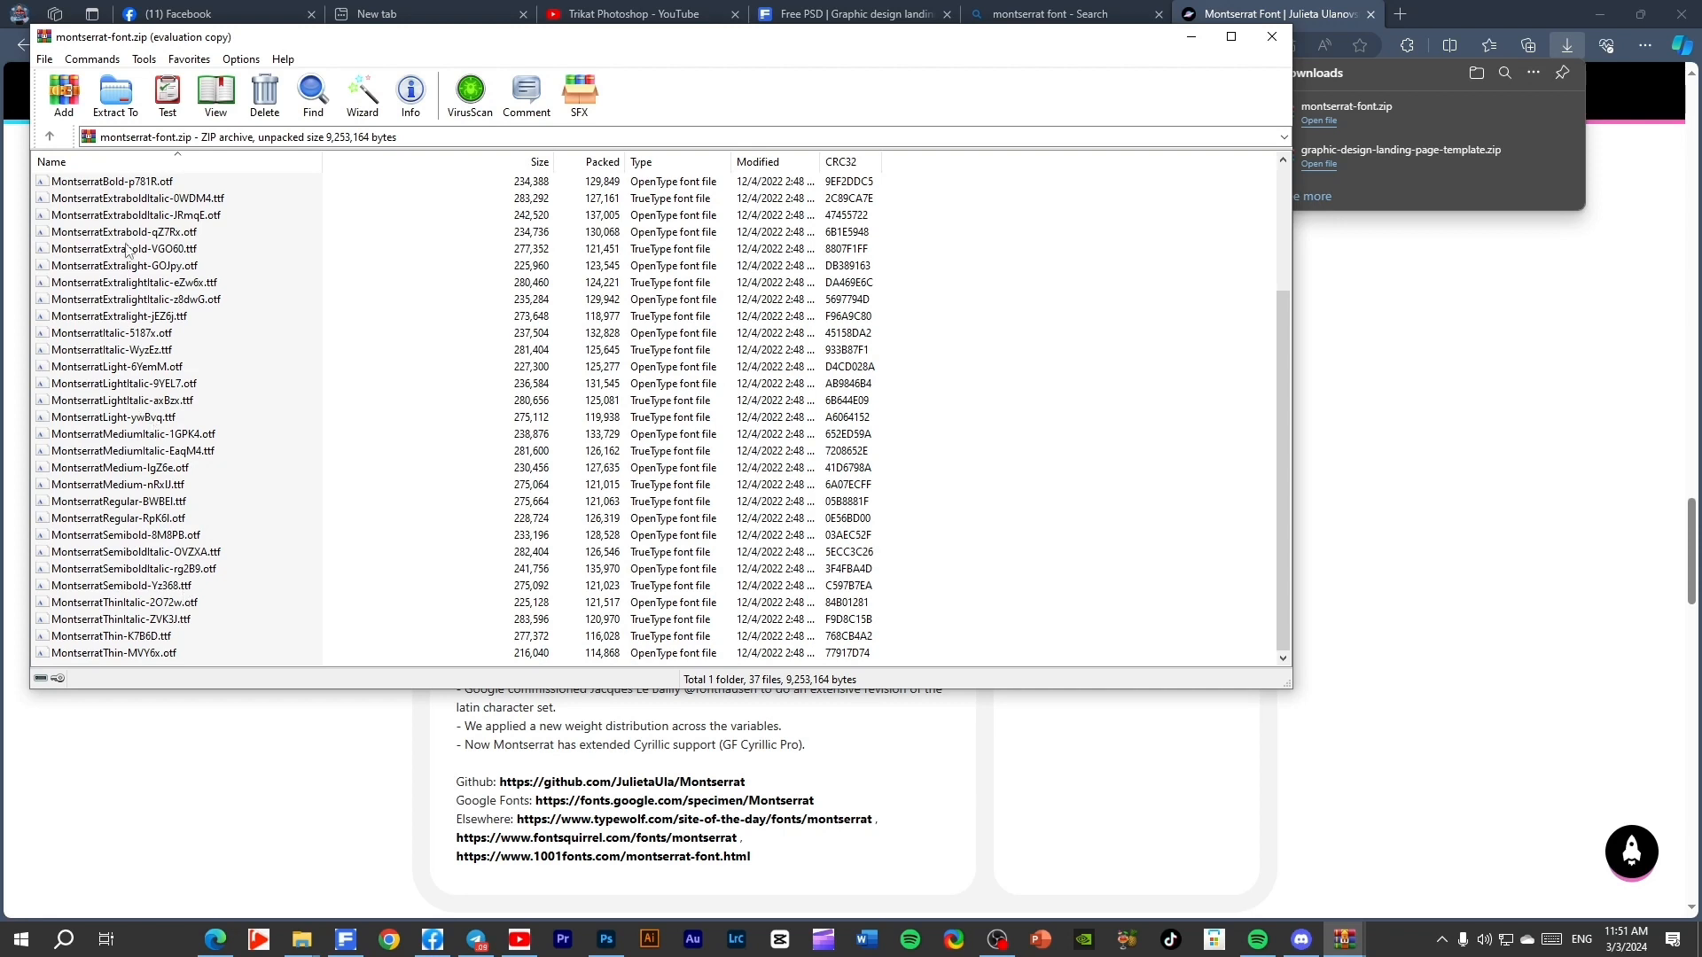
pyautogui.doubleClick(191, 249)
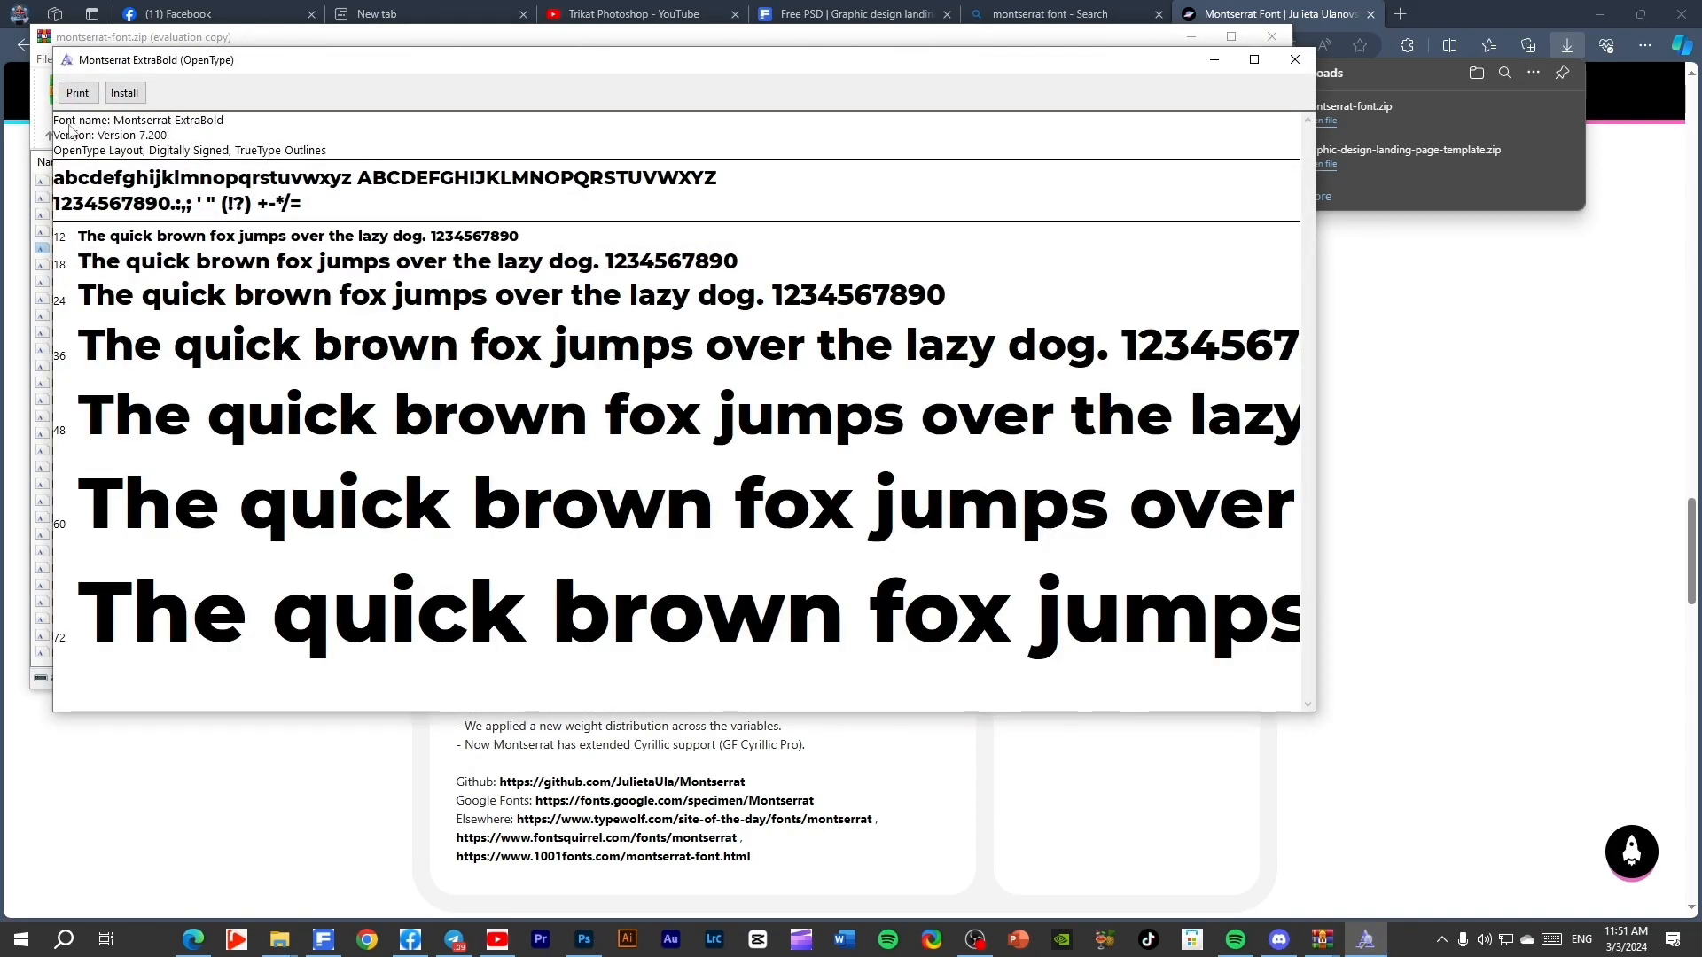
pyautogui.click(124, 92)
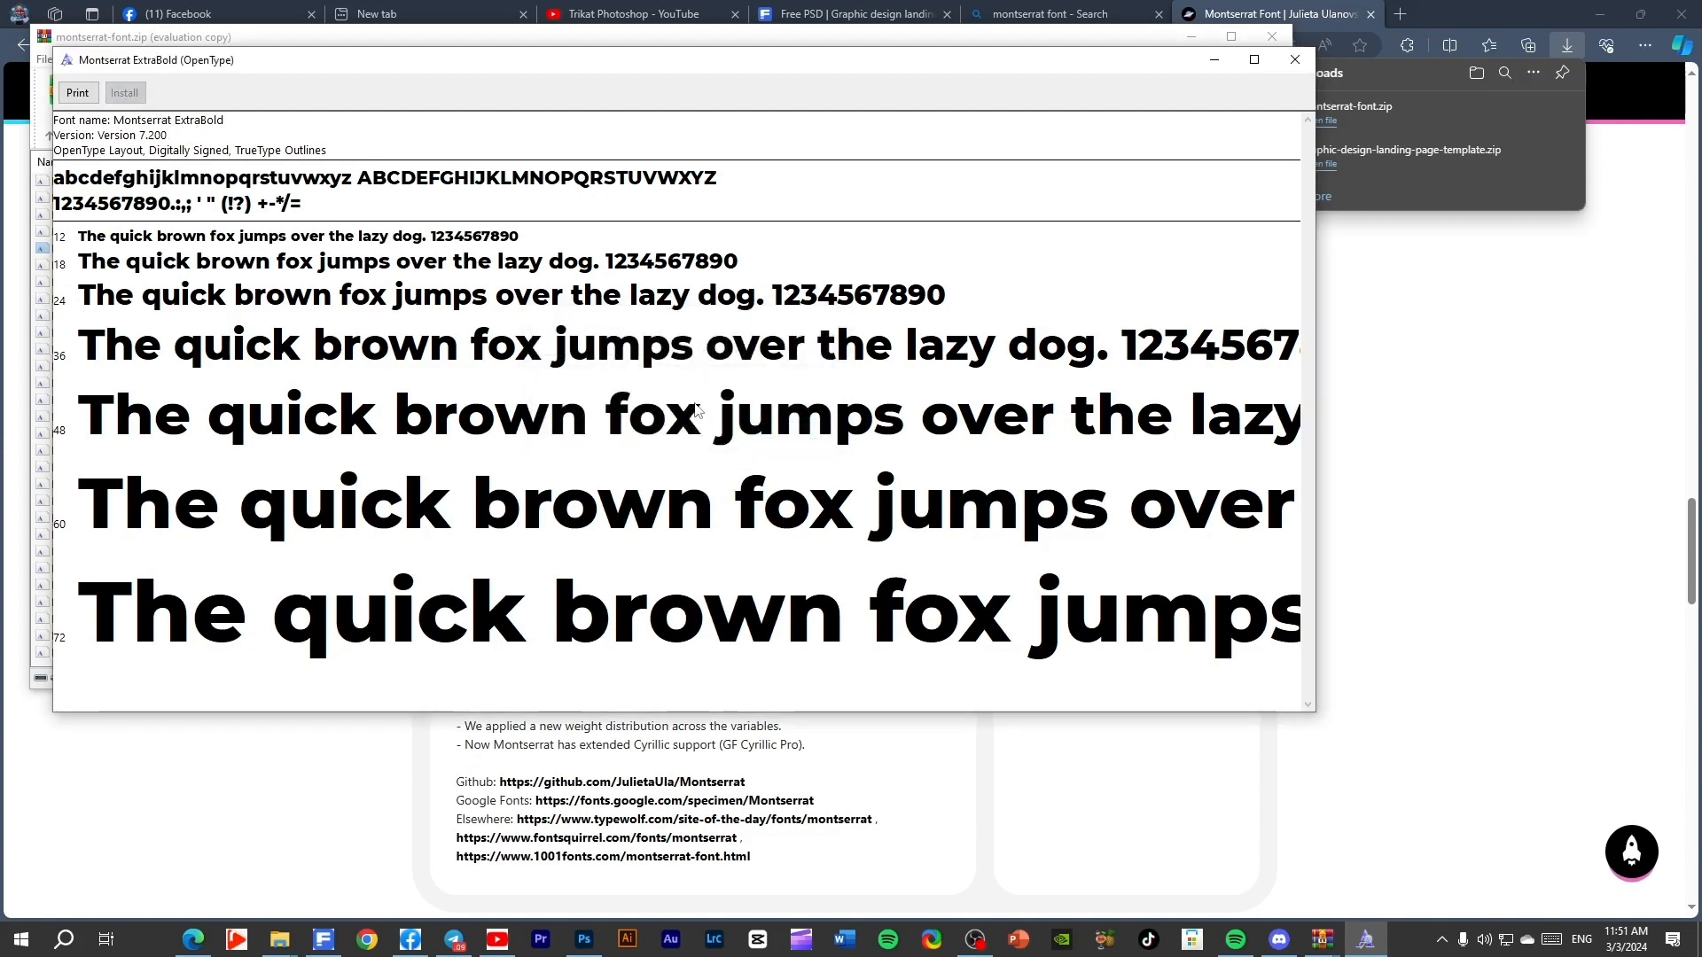
# Switch back to Photoshop and check the GRAPHIC DESIGN title layer for its missing-font marker.
pyautogui.click(584, 939)
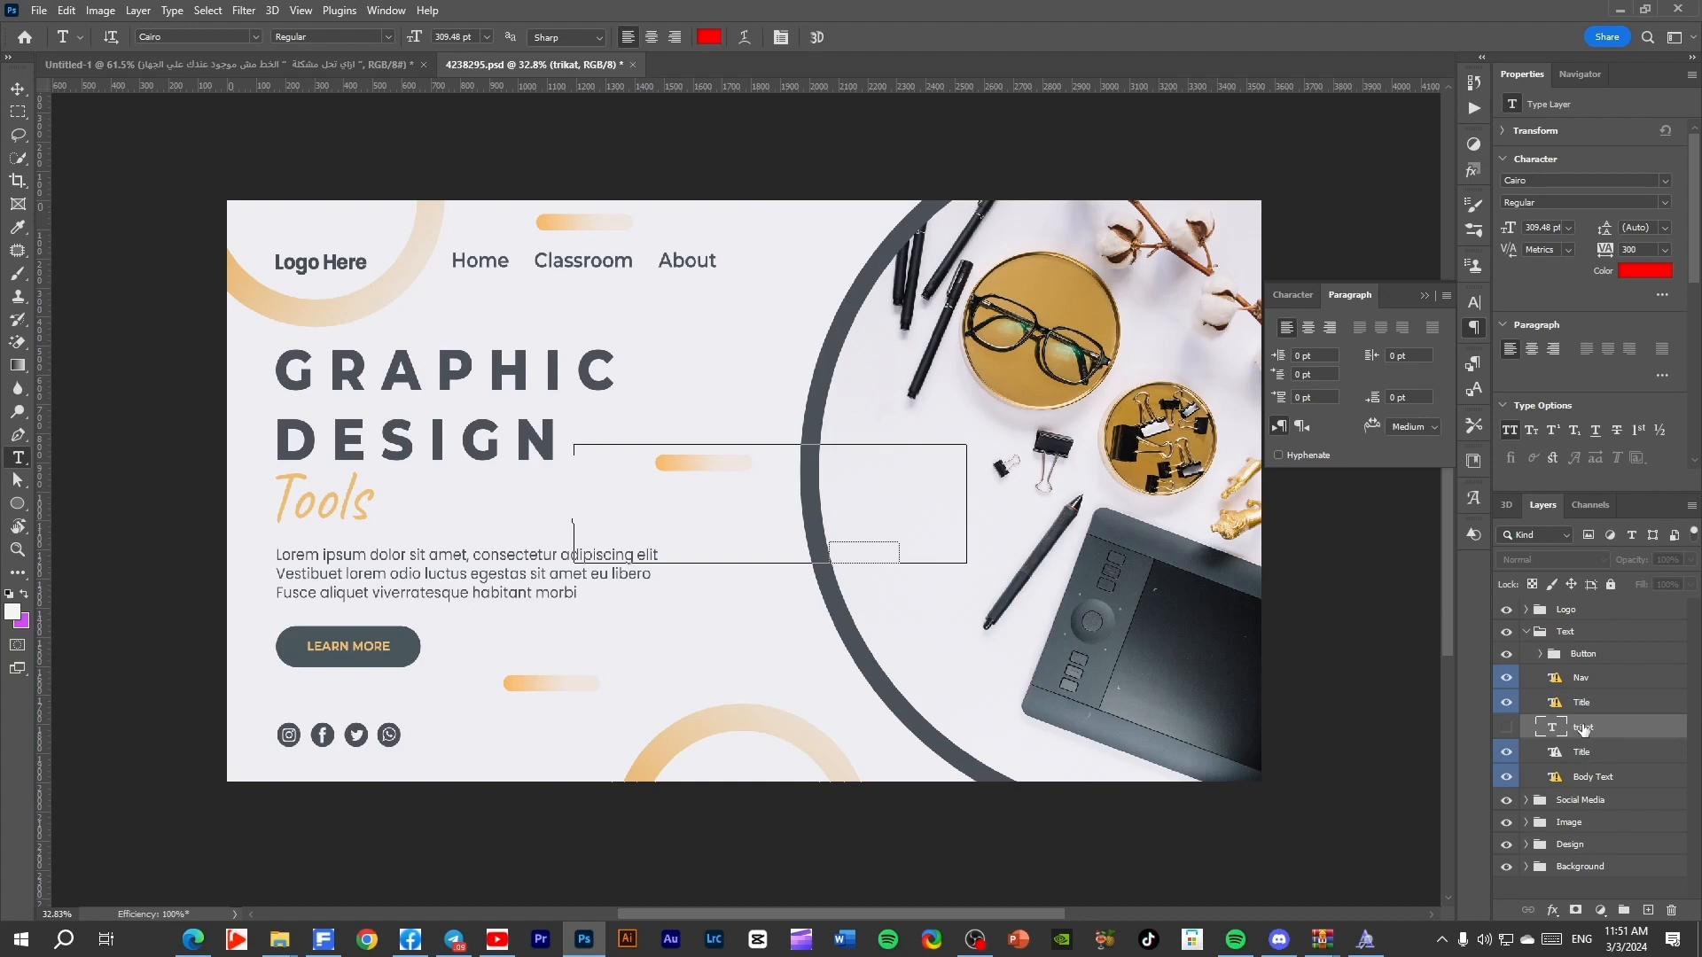
pyautogui.scroll(-3, 788, 509)
pyautogui.scroll(3, 787, 507)
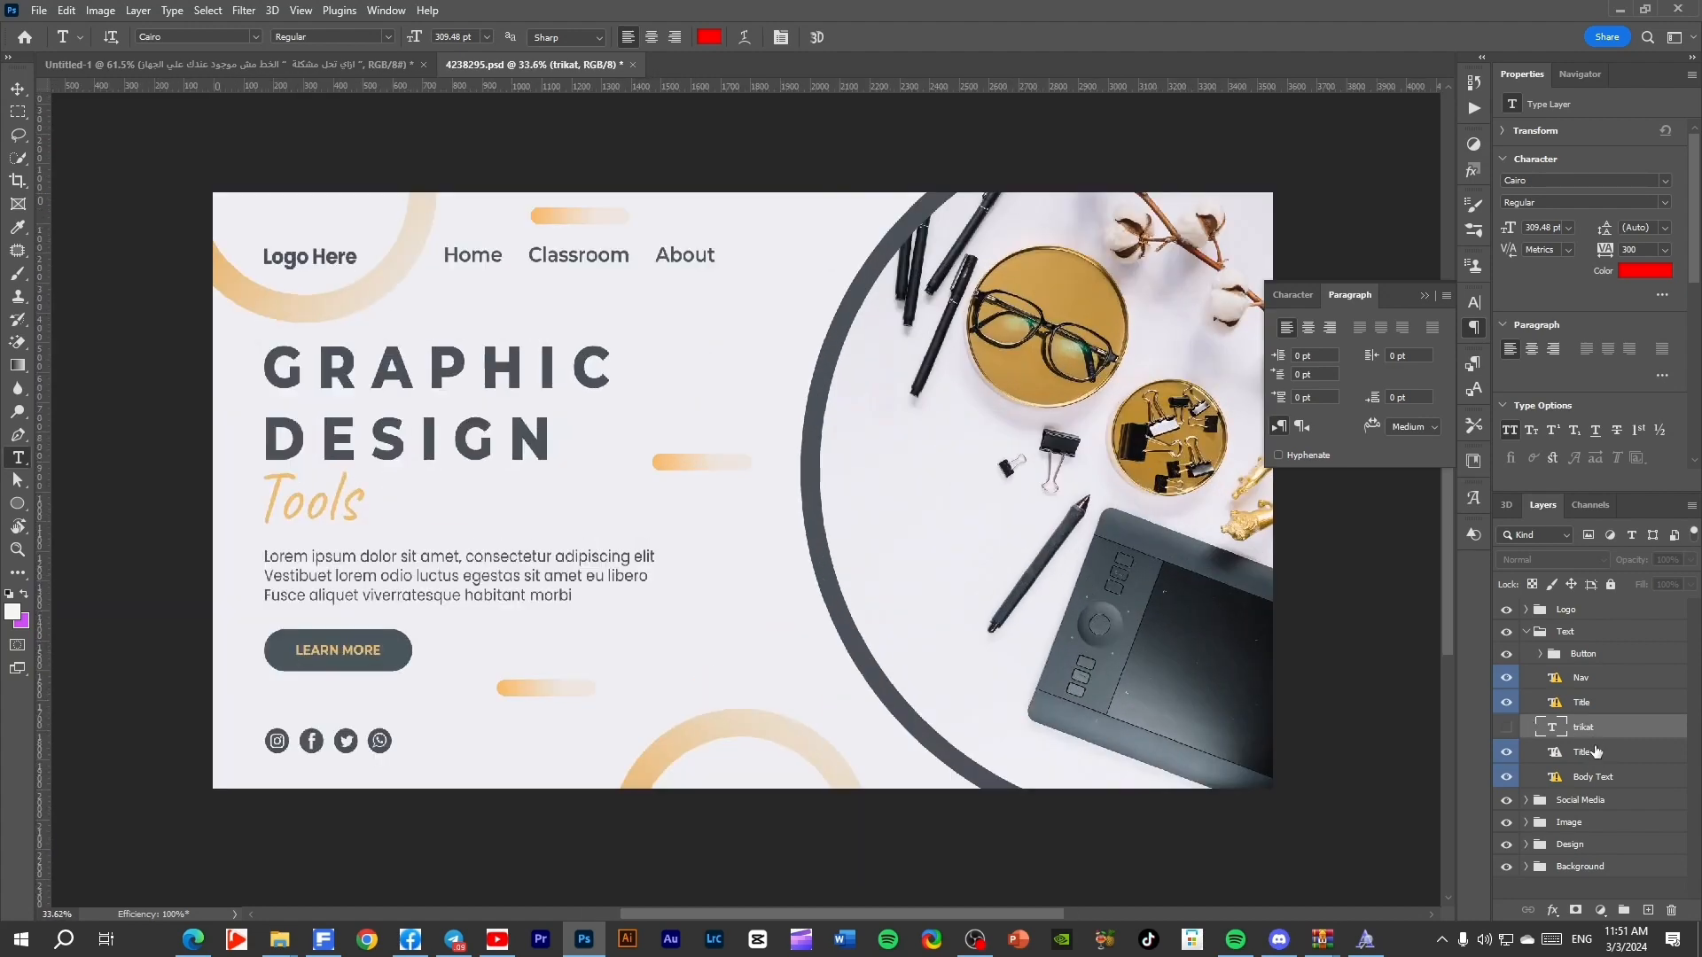
# Select the GRAPHIC DESIGN title layer and toggle its visibility off and on to identify its text on the canvas.
pyautogui.click(1584, 759)
pyautogui.click(1526, 755)
pyautogui.click(1507, 753)
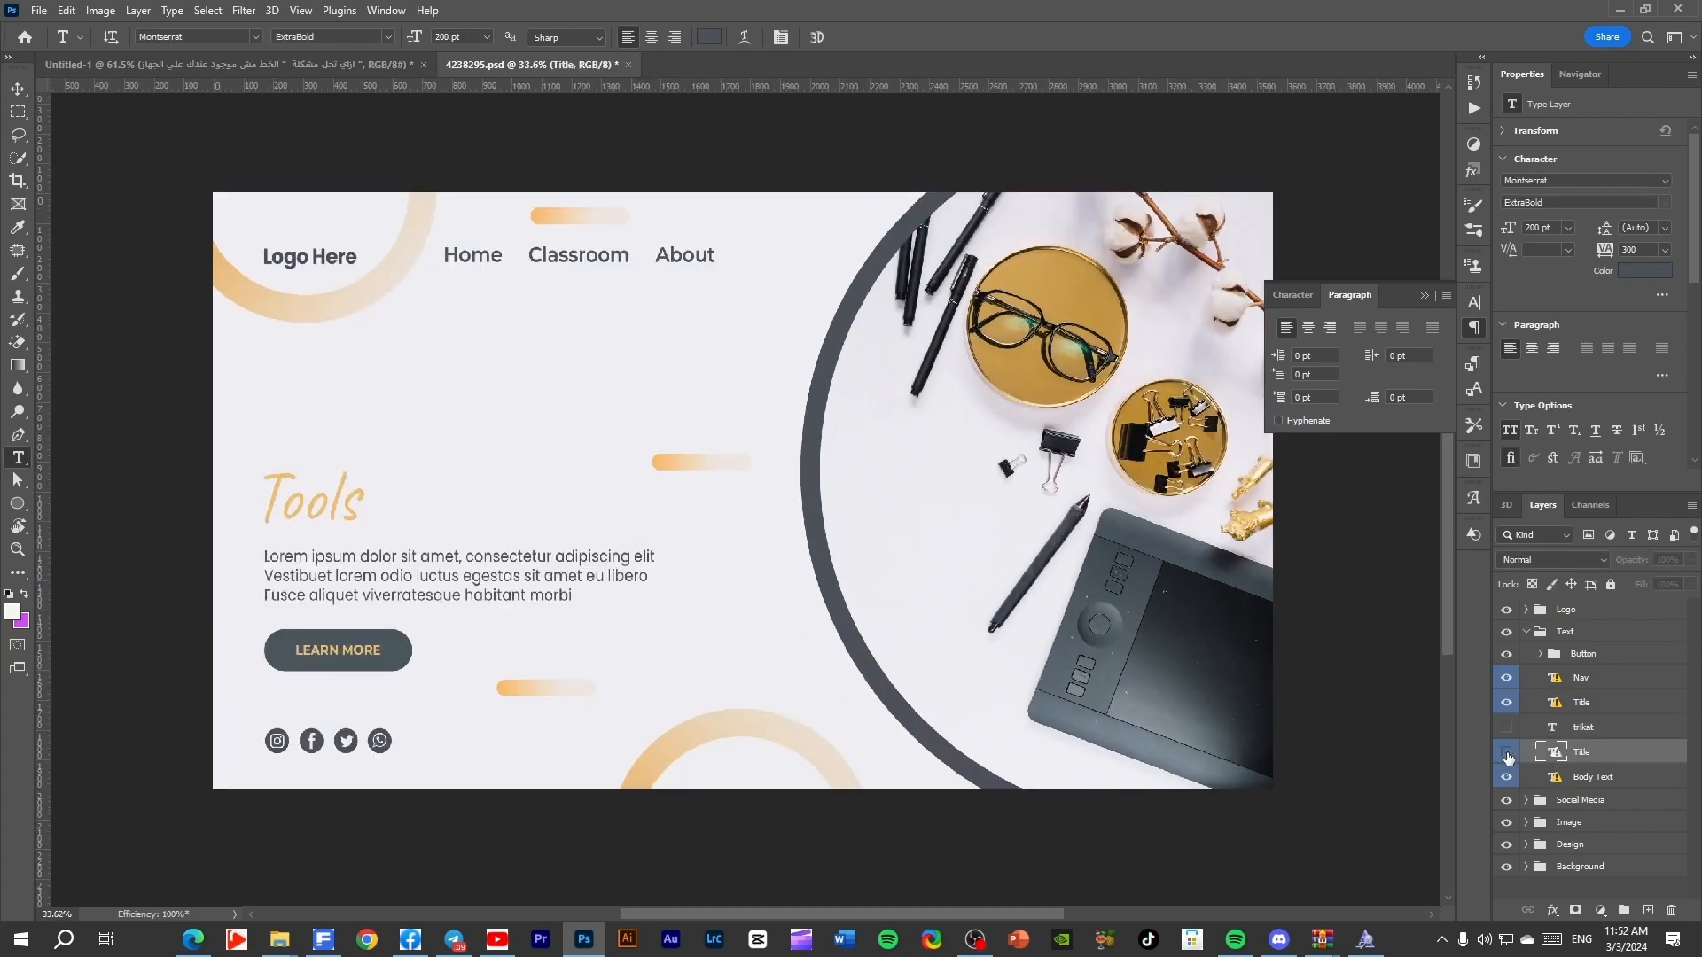
pyautogui.click(1507, 752)
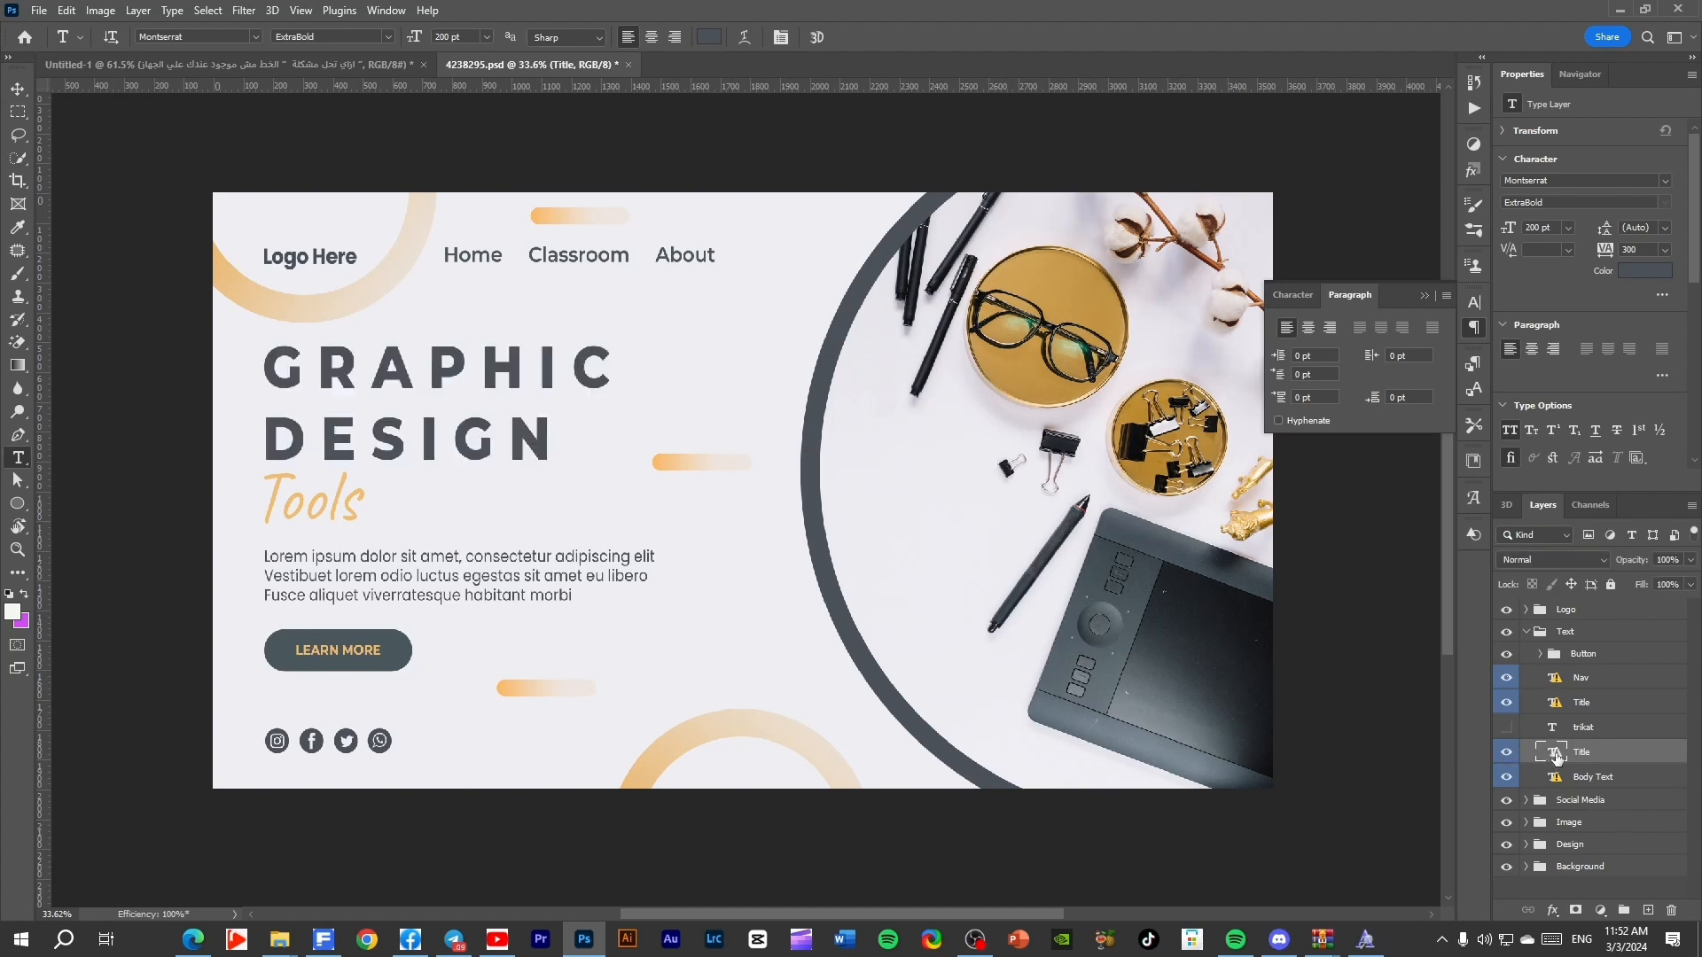
# Replace the GRAPHIC DESIGN heading with TRIKAT on the first line and PHOTOSHOP on the second, and commit the text.
pyautogui.click(452, 446)
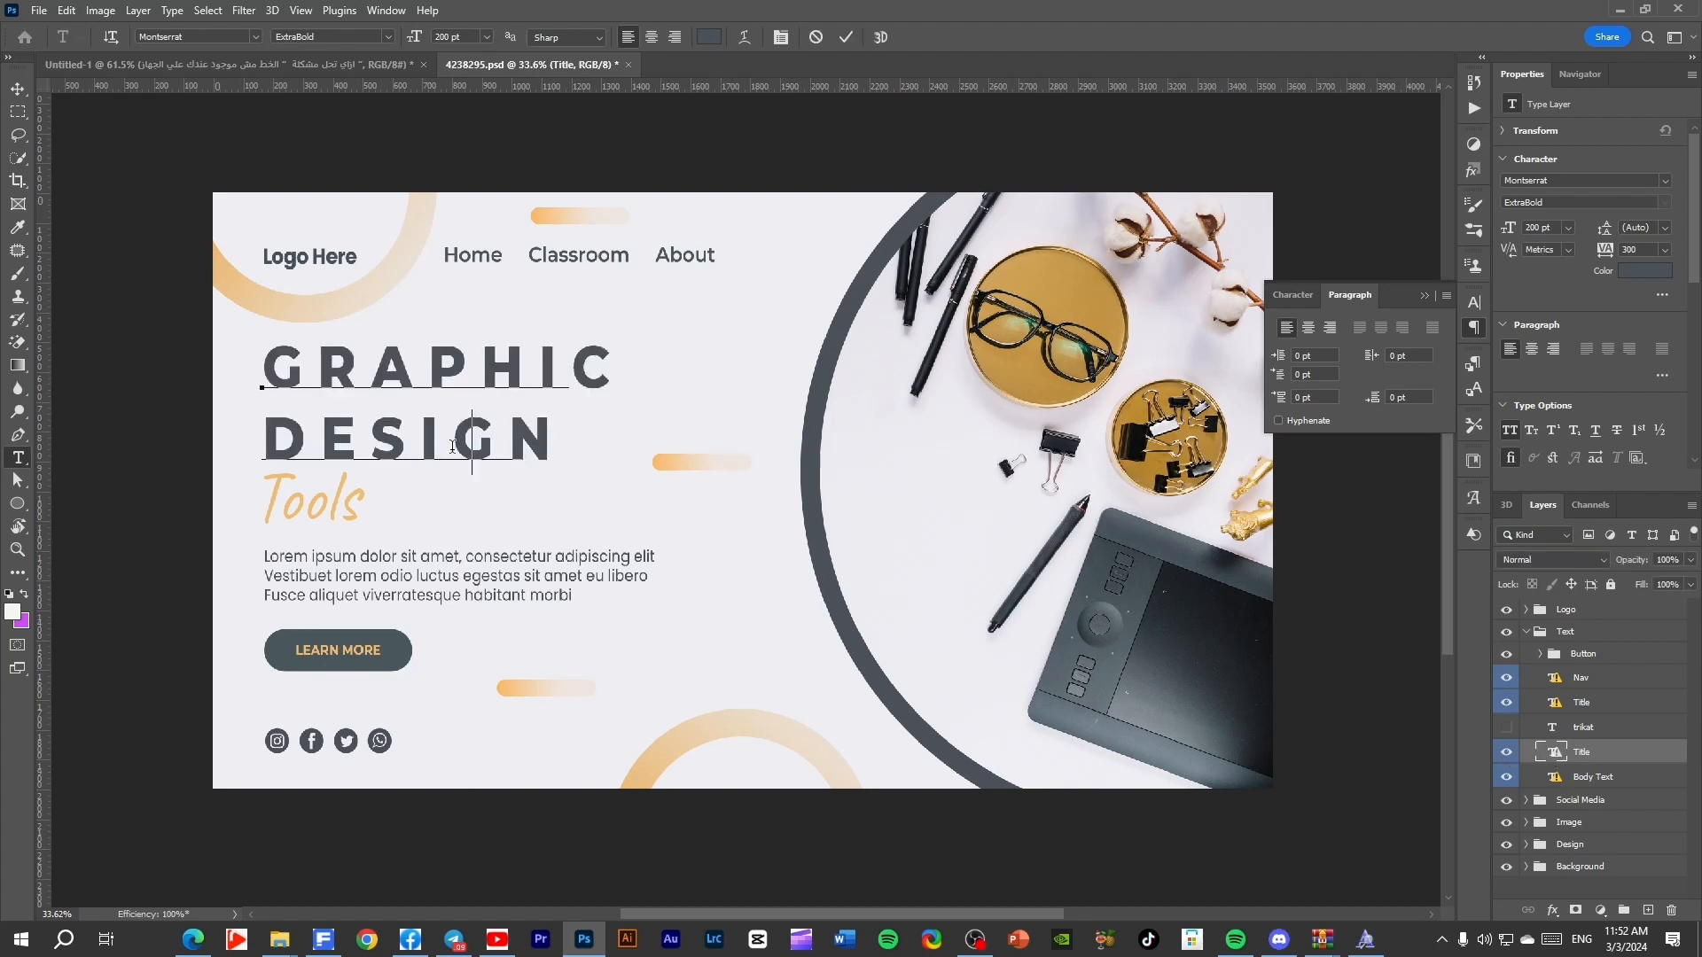
pyautogui.hotkey('ctrl', 'a')
pyautogui.write('TRIKAT')
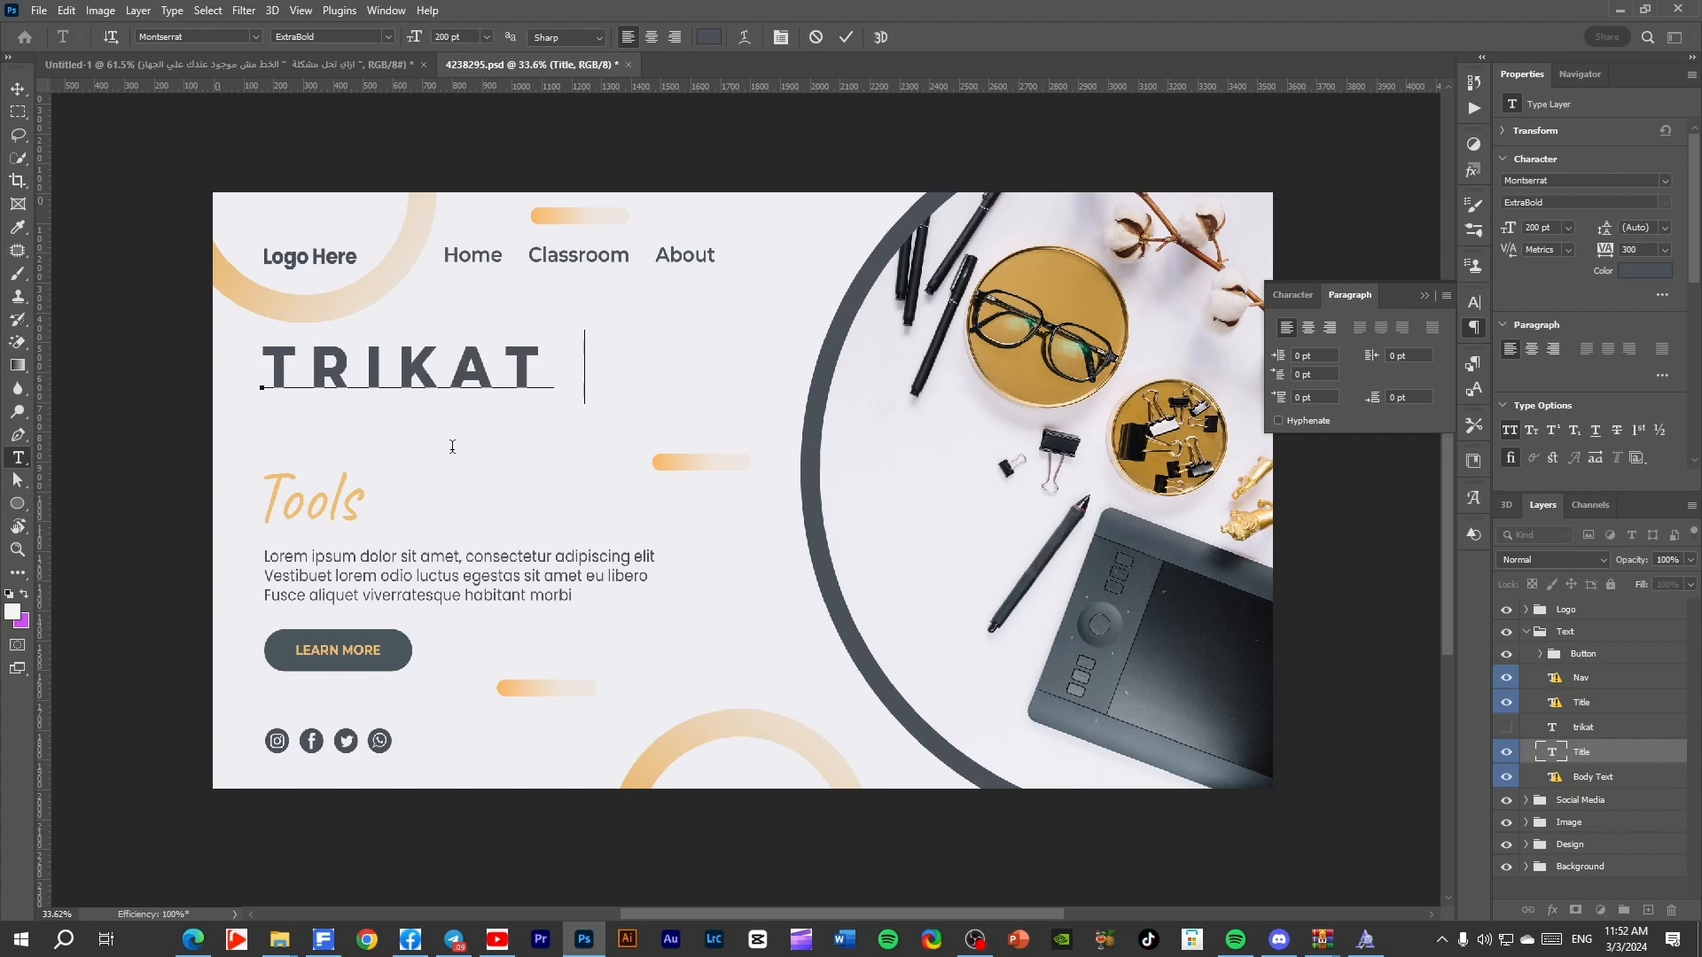
pyautogui.press('Return')
pyautogui.write('PHOTOSHOP')
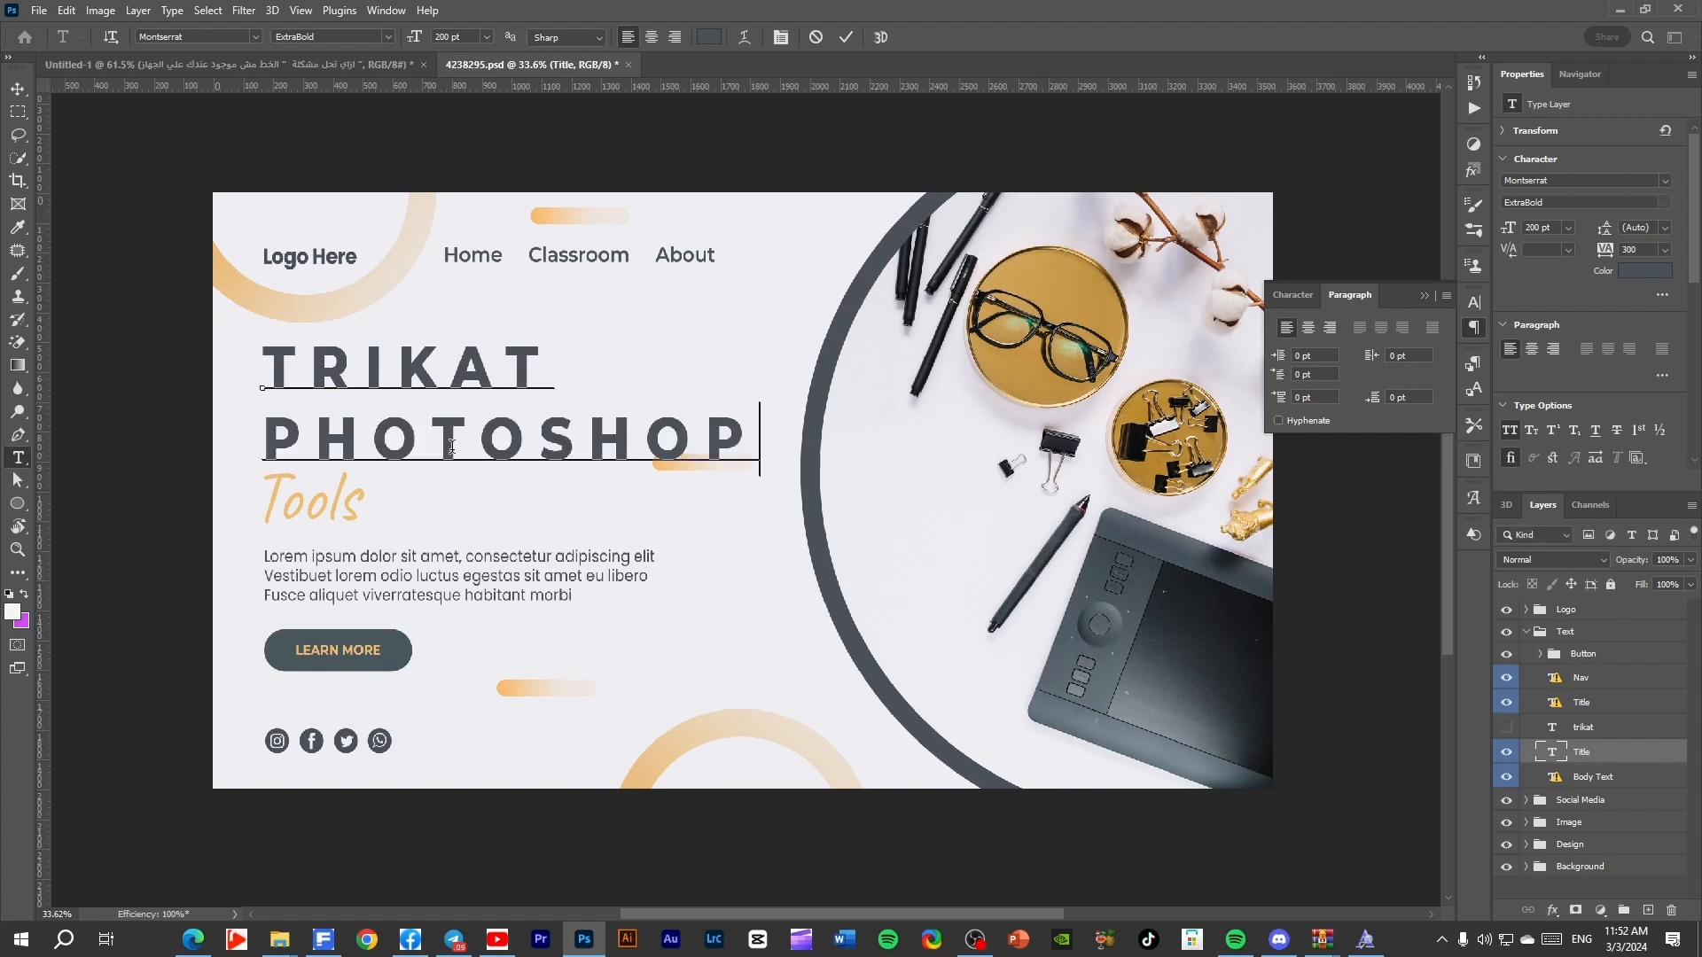
pyautogui.hotkey('ctrl', 'Return')
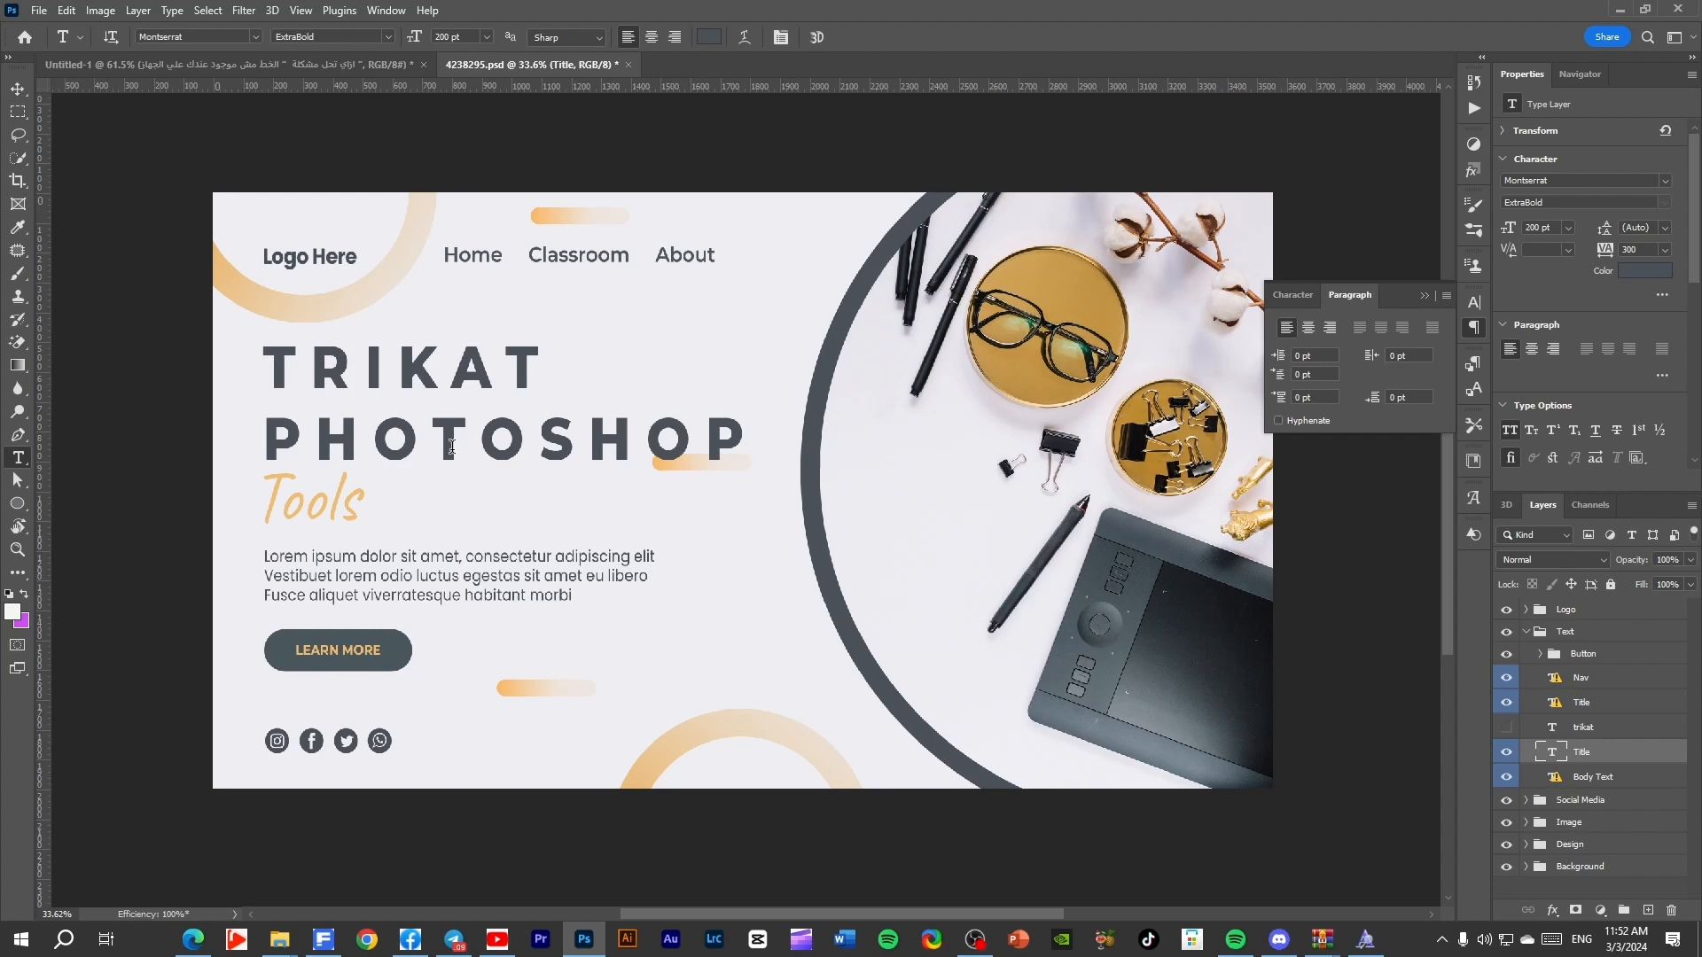
# Toggle the Tools title and Nav layers off and on to identify them, and open the Tools text for editing to check its missing font.
pyautogui.click(1507, 704)
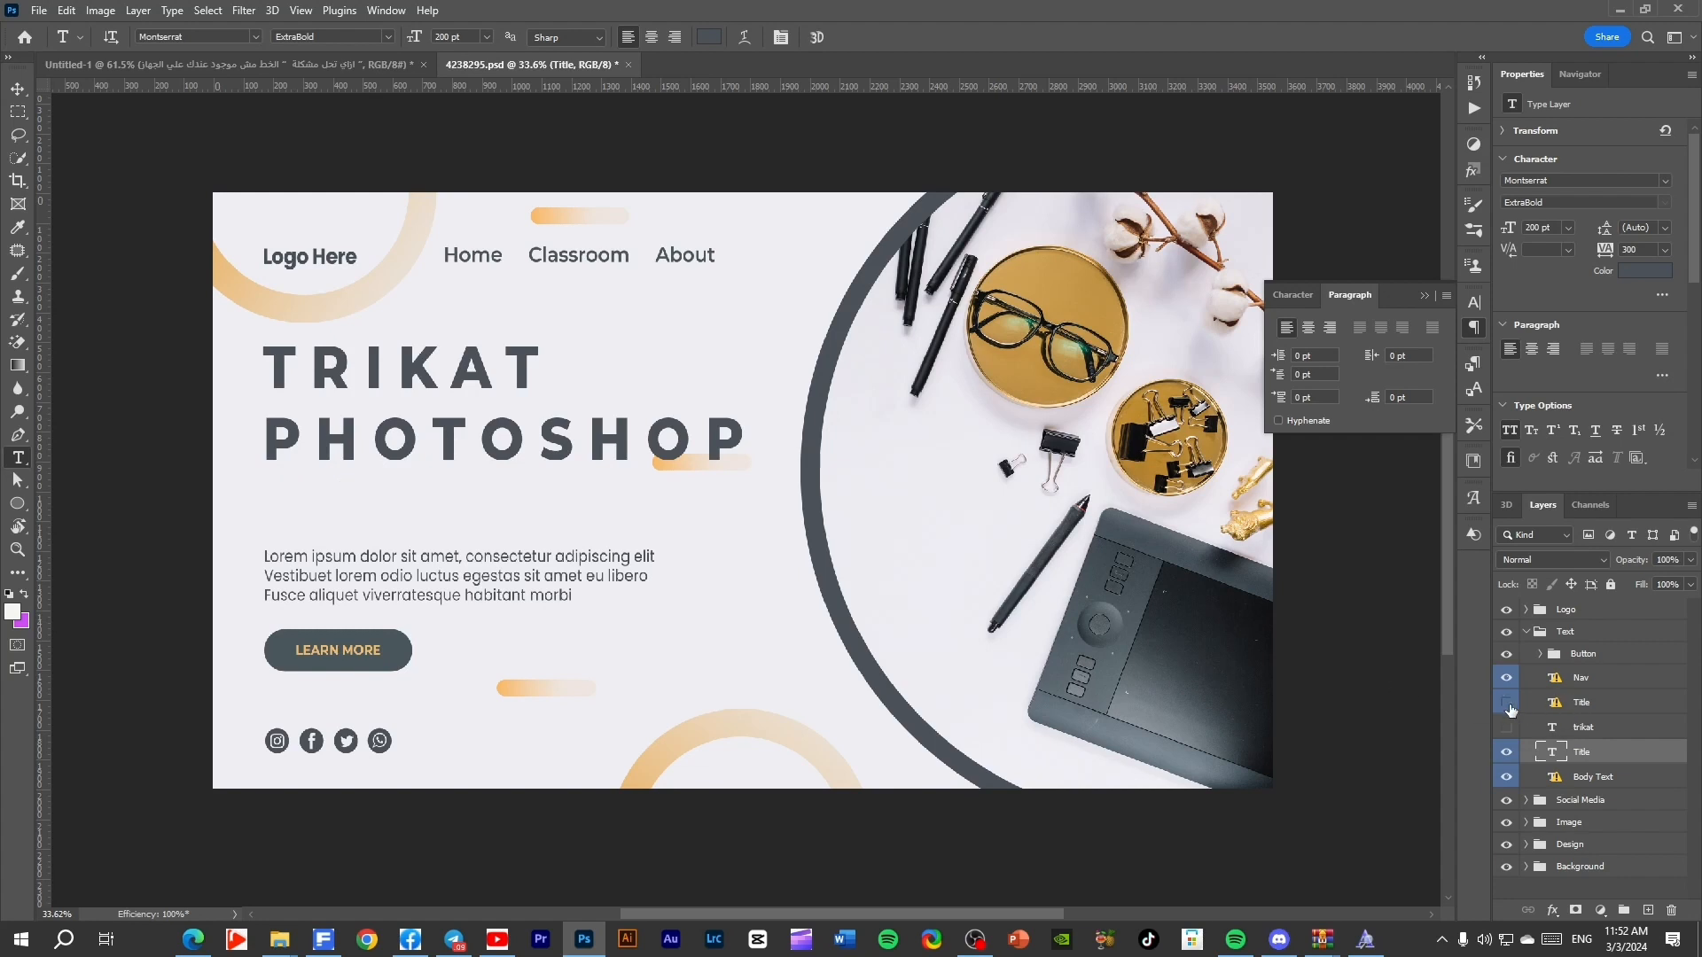
pyautogui.click(1507, 700)
pyautogui.click(1507, 679)
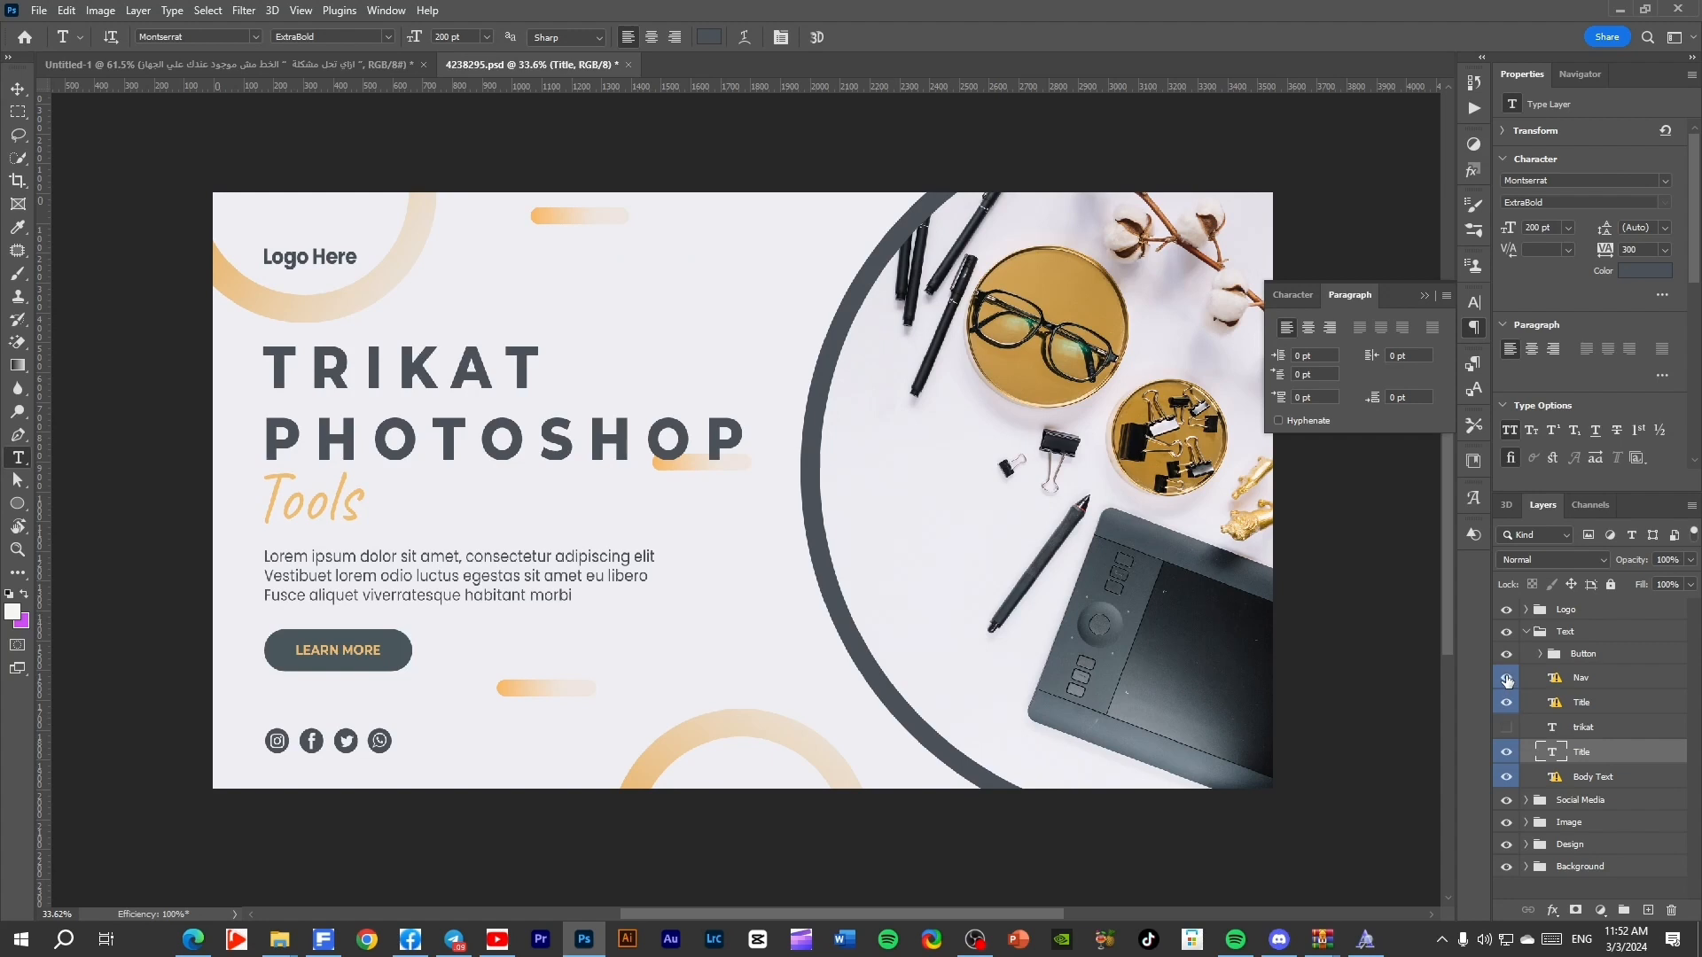
pyautogui.click(1506, 679)
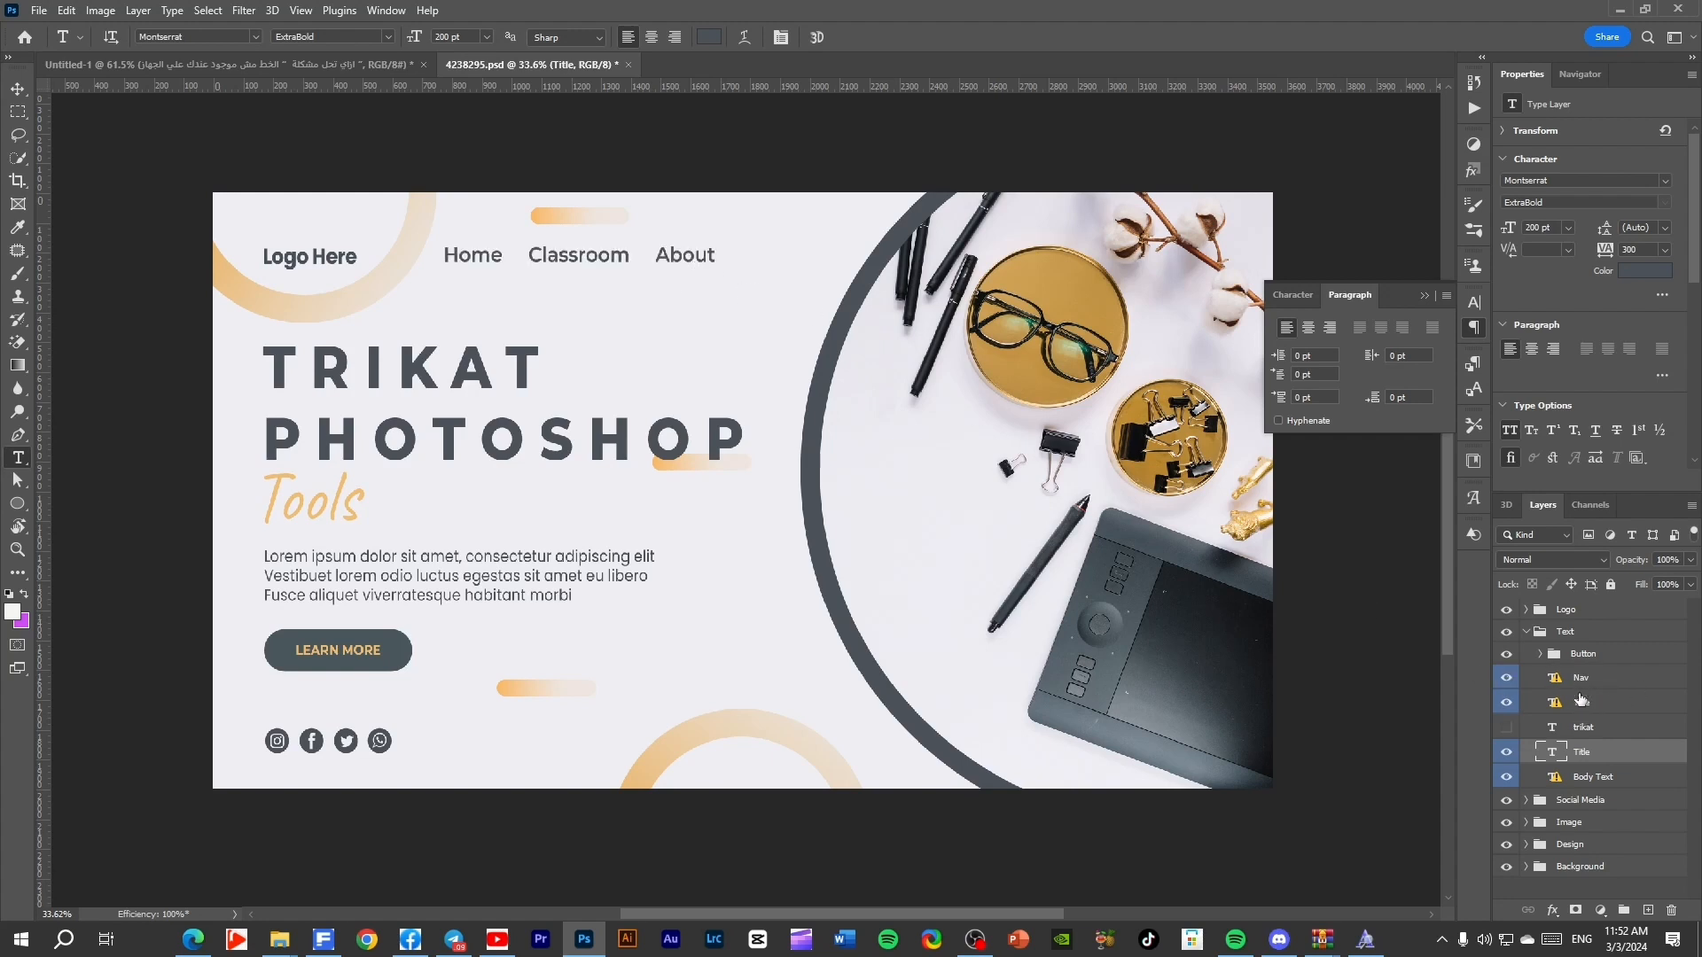
pyautogui.click(319, 510)
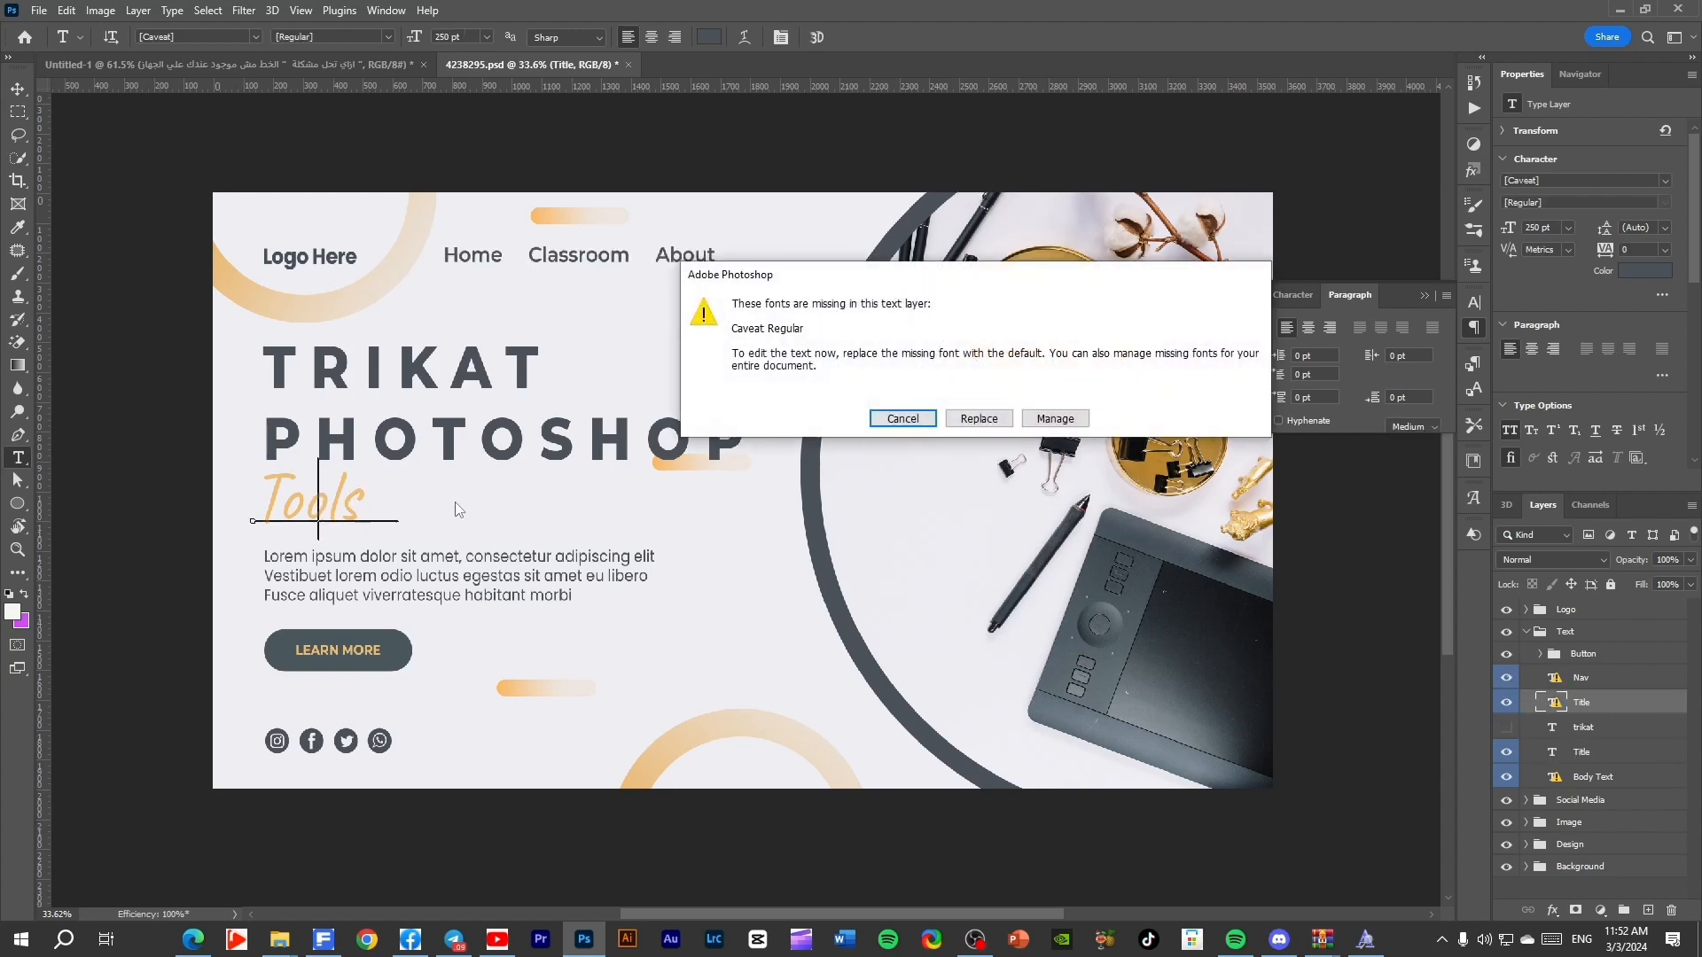